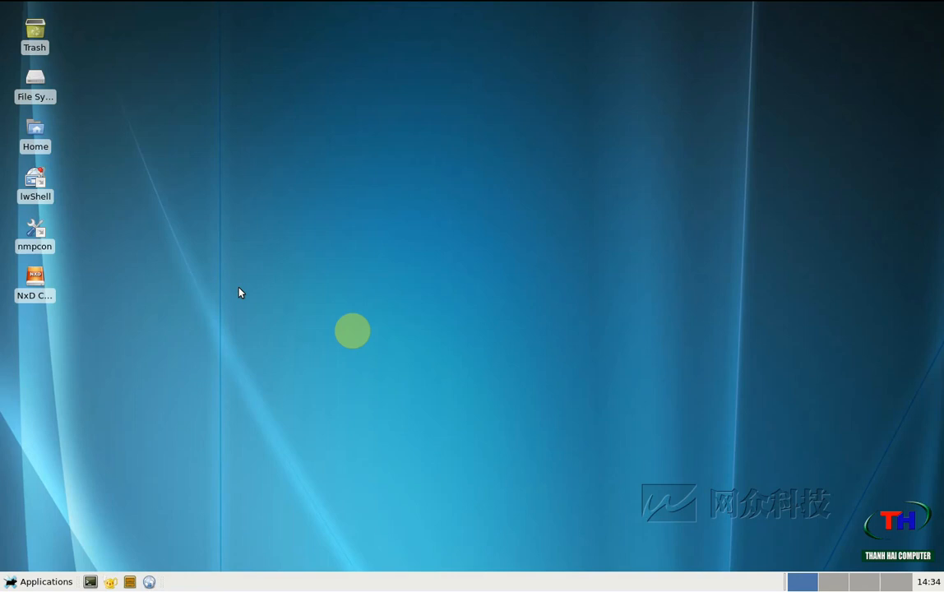
- Open NetZone Linux Manager, show its disk and RAID list, and select the /dev/sdb disk
double_click(40, 245)
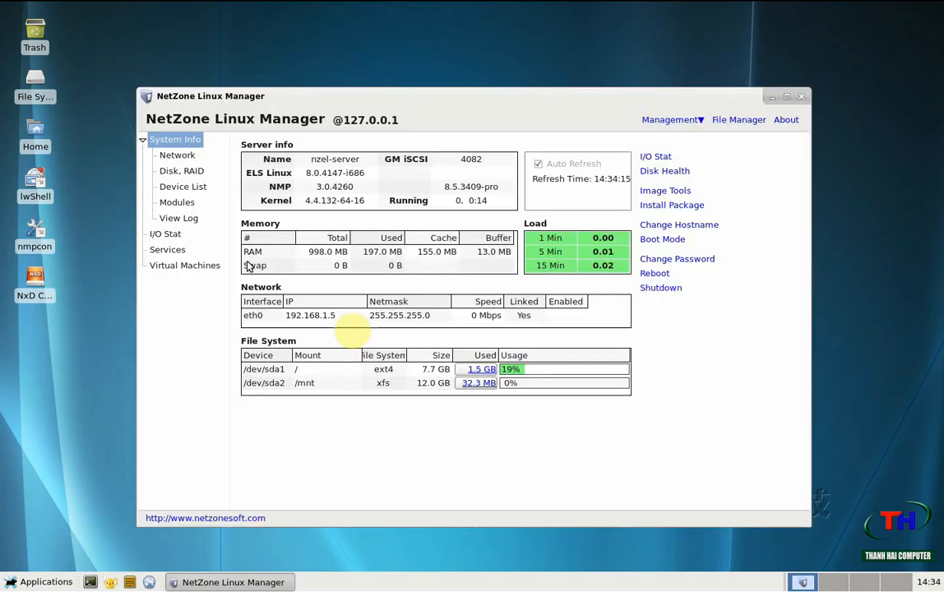
left_click(174, 171)
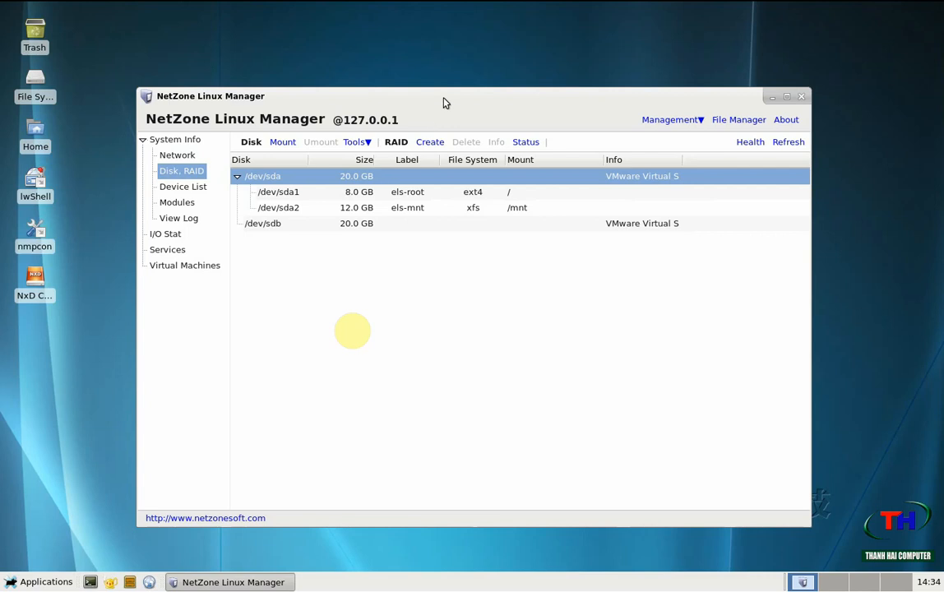
left_click_drag(445, 95, 394, 49)
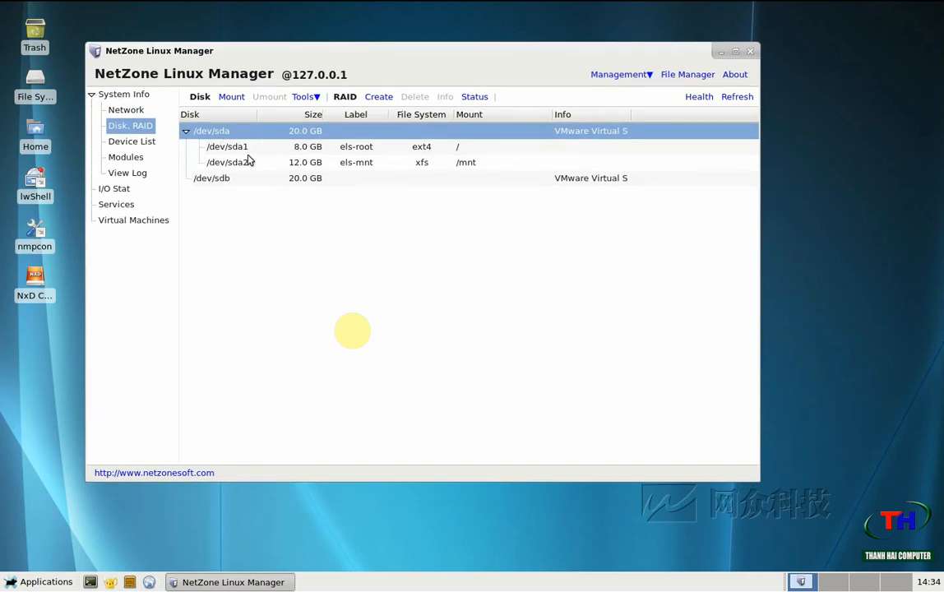
left_click(220, 180)
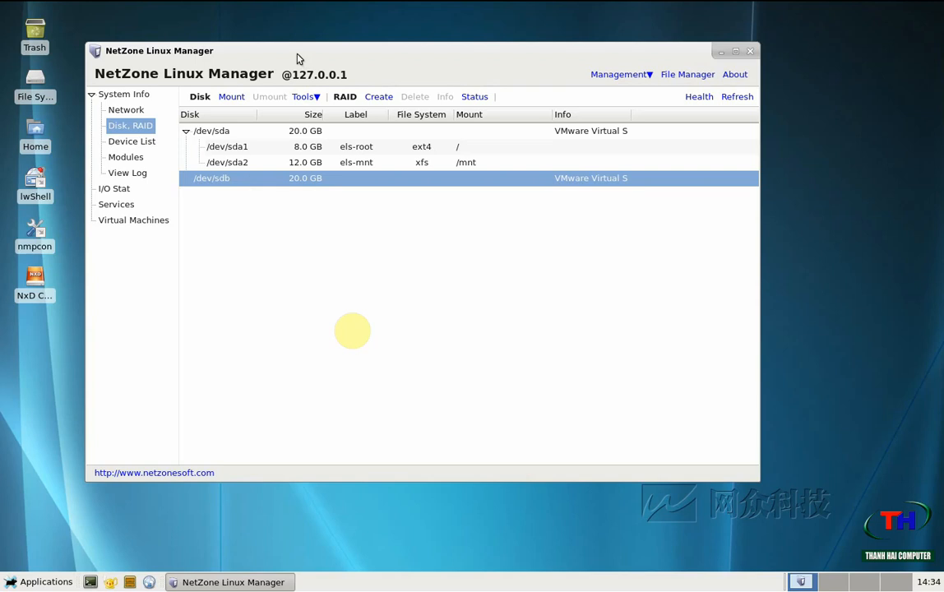
left_click_drag(299, 58, 316, 57)
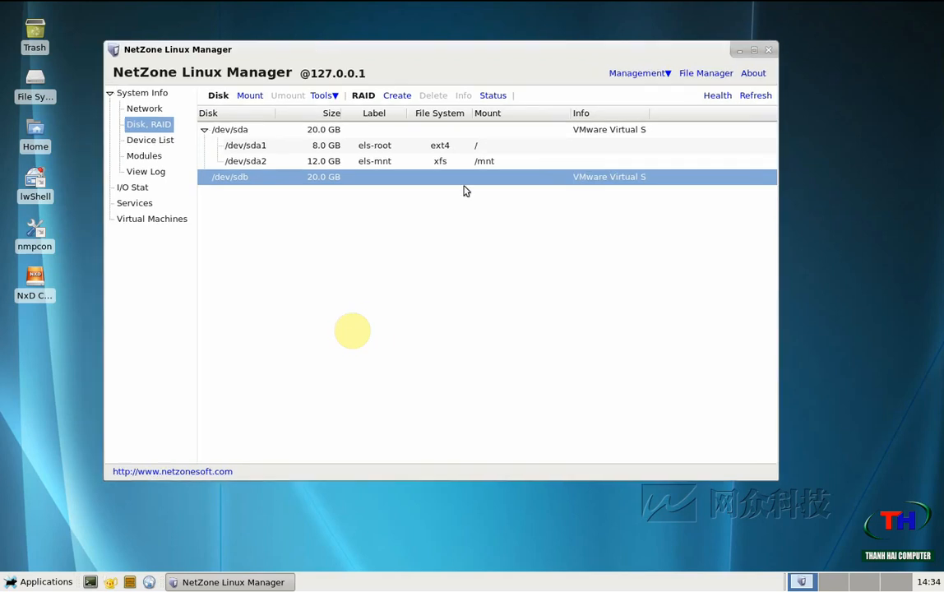
left_click(444, 150)
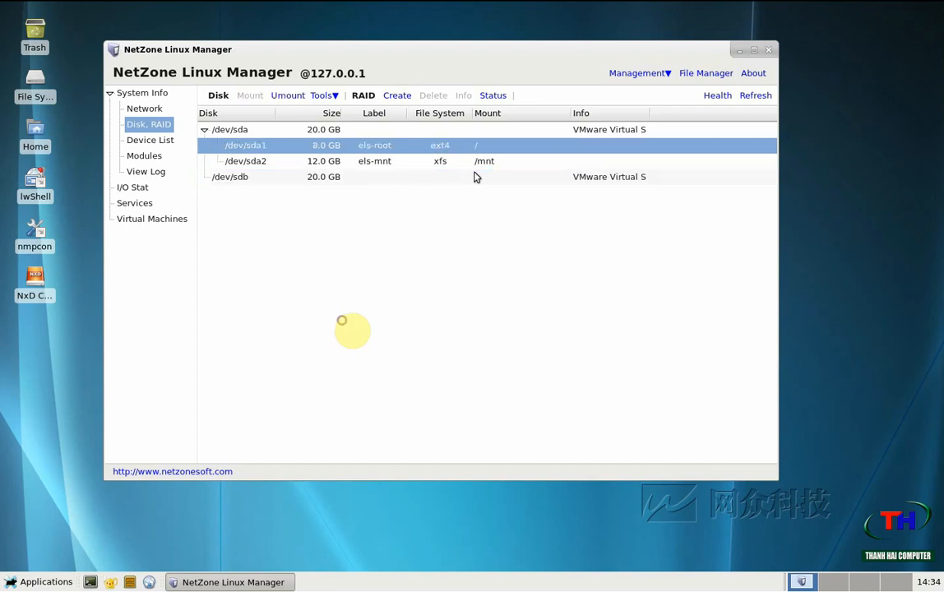
left_click(442, 165)
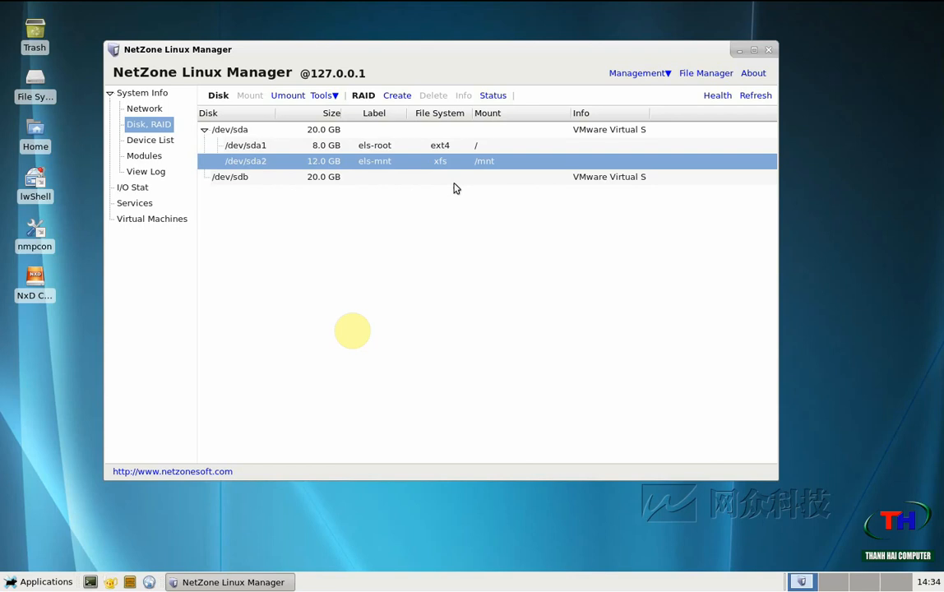
left_click(453, 183)
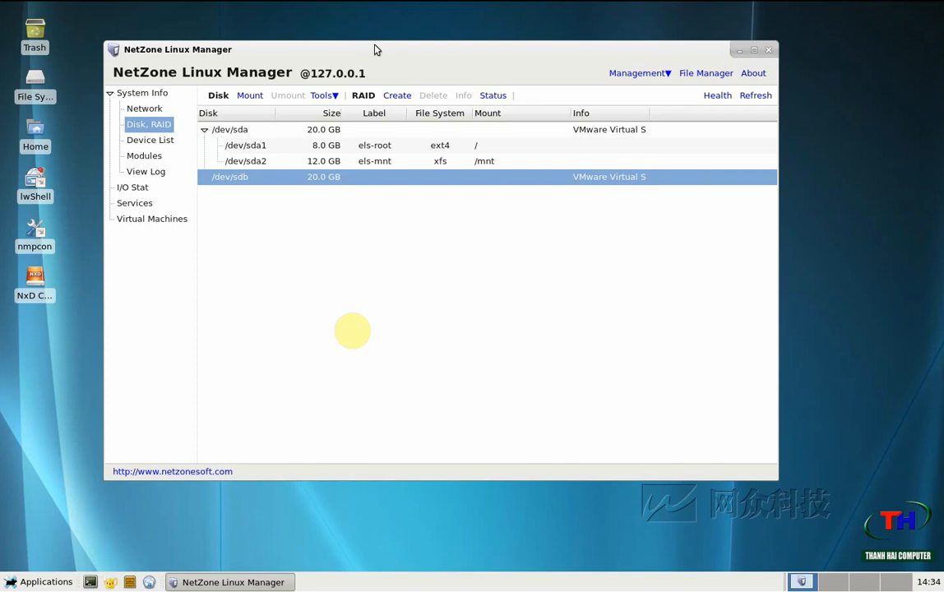
left_click_drag(374, 45, 407, 38)
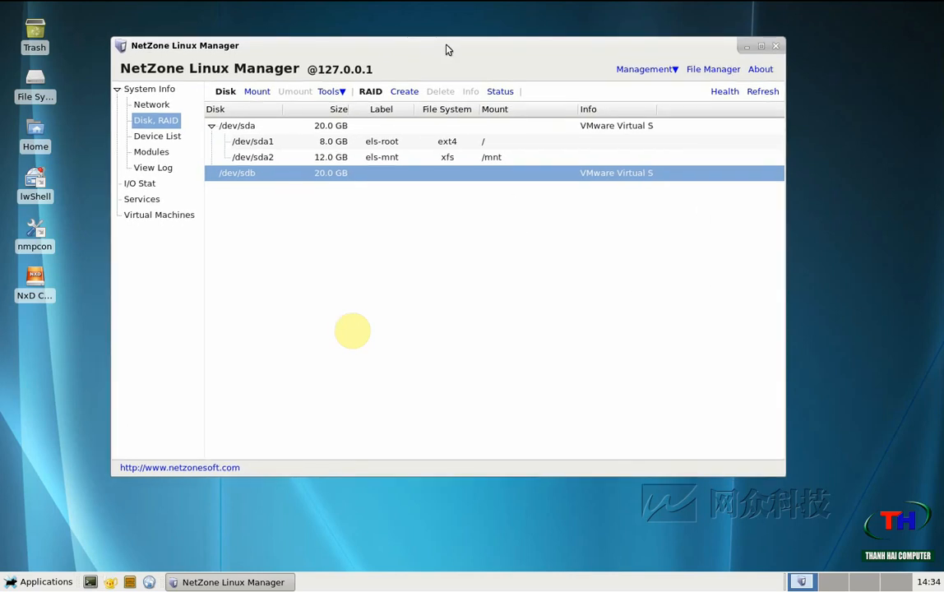
mouse_move(447, 46)
left_mouse_down()
mouse_move(430, 53)
mouse_move(444, 57)
left_mouse_up()
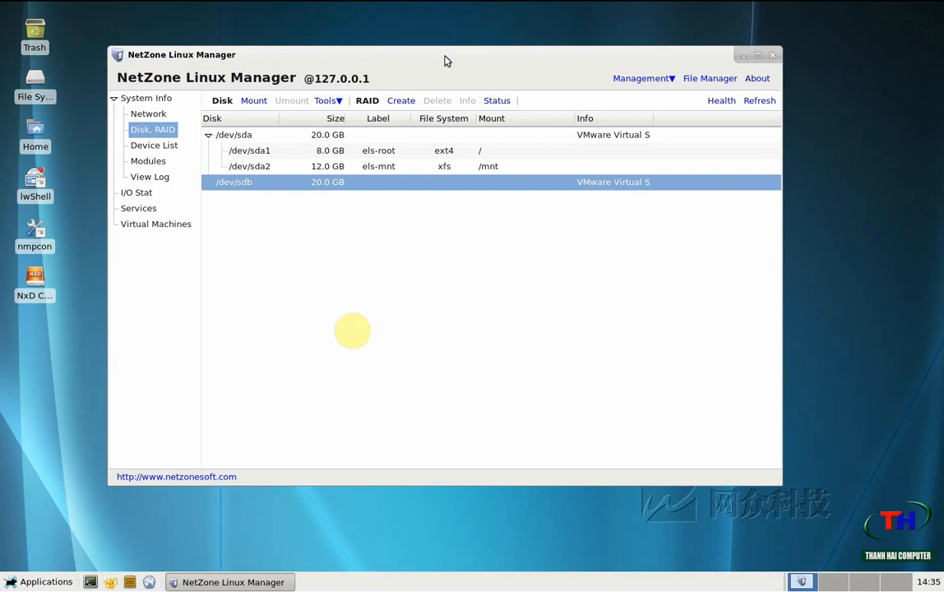
left_click_drag(445, 58, 455, 62)
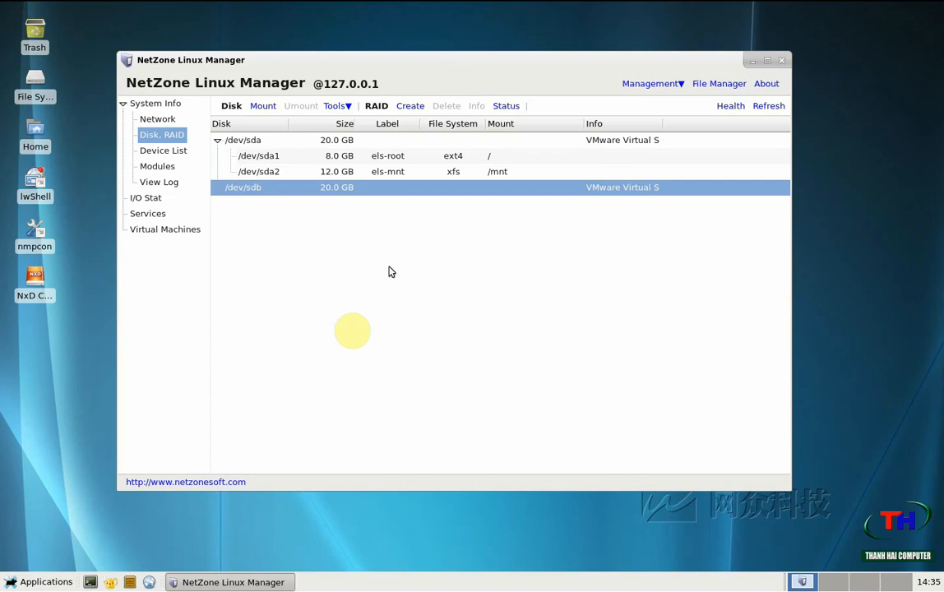
right_click(55, 351)
left_click(81, 313)
left_click(333, 106)
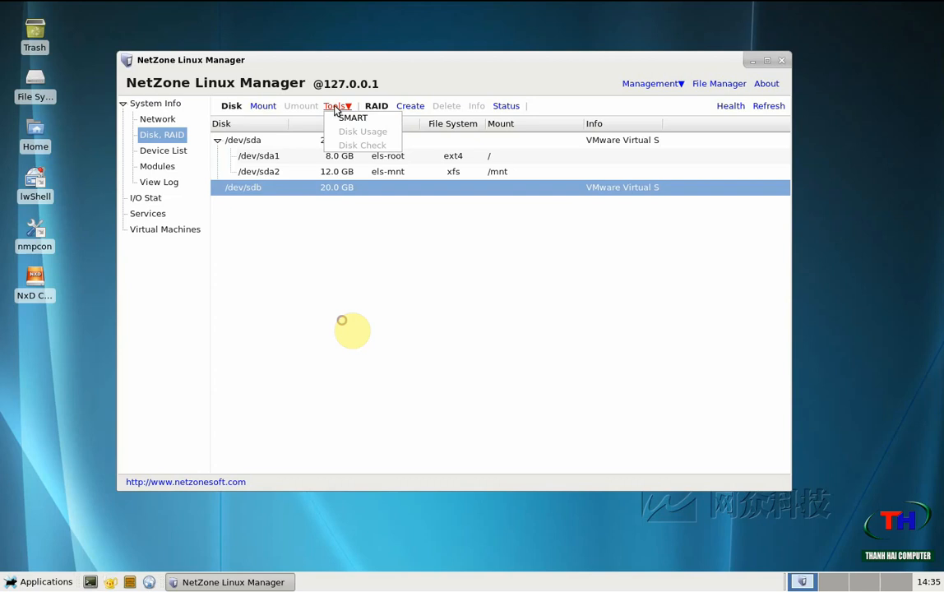
left_click(326, 193)
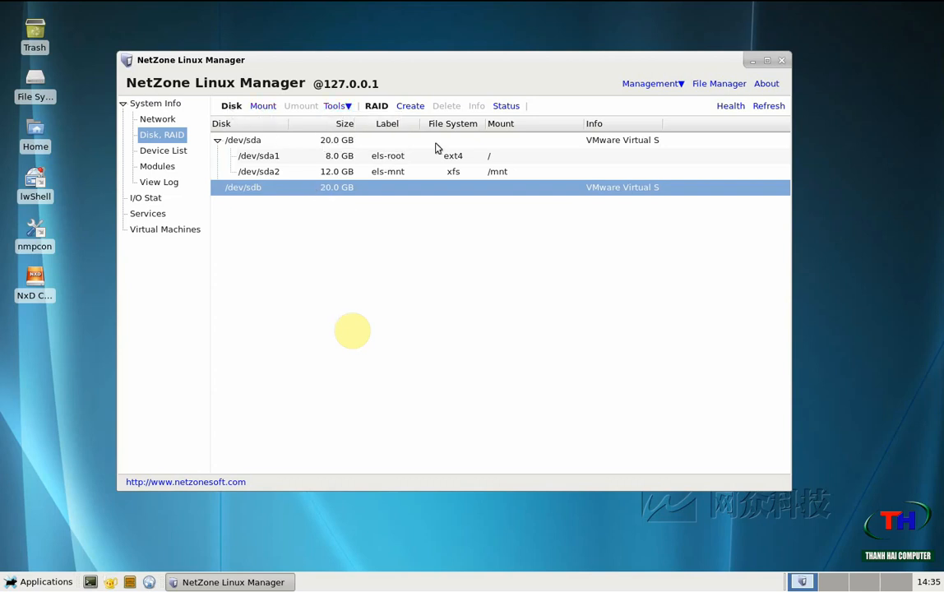
left_click_drag(454, 72, 463, 61)
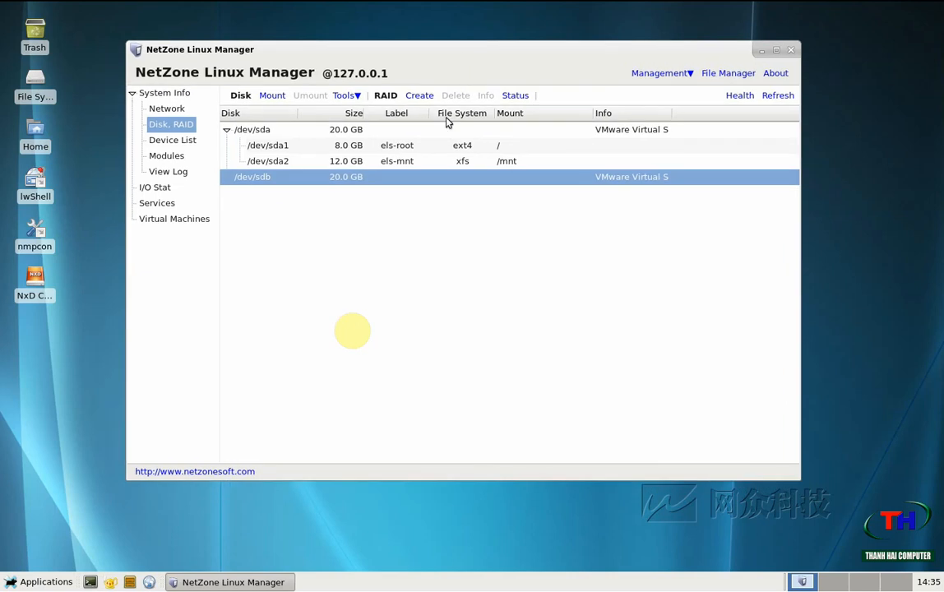
- Open a terminal and format the second disk as ext4 with the command mkfs.ext4 /dev/sdb
left_click(90, 581)
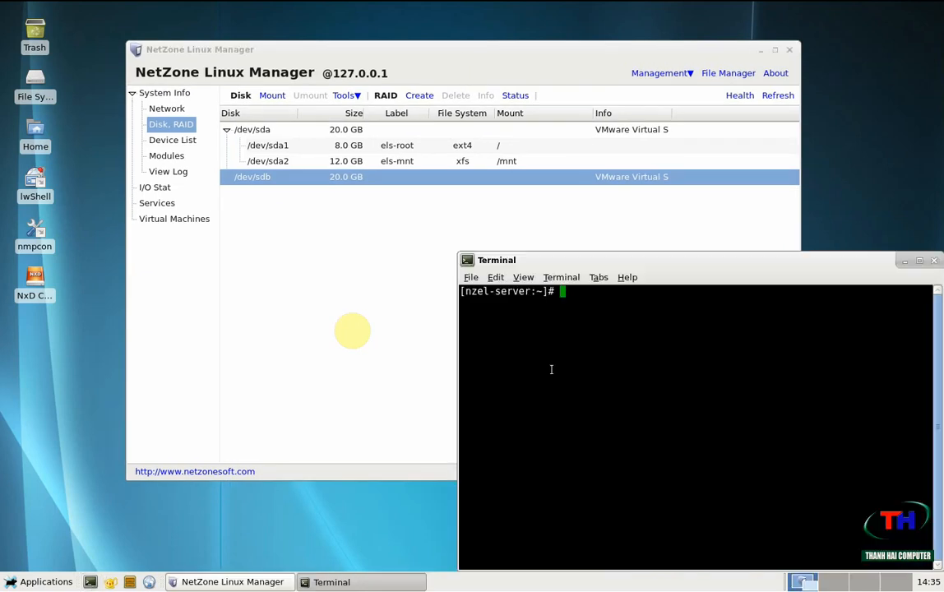
left_click_drag(656, 261, 450, 240)
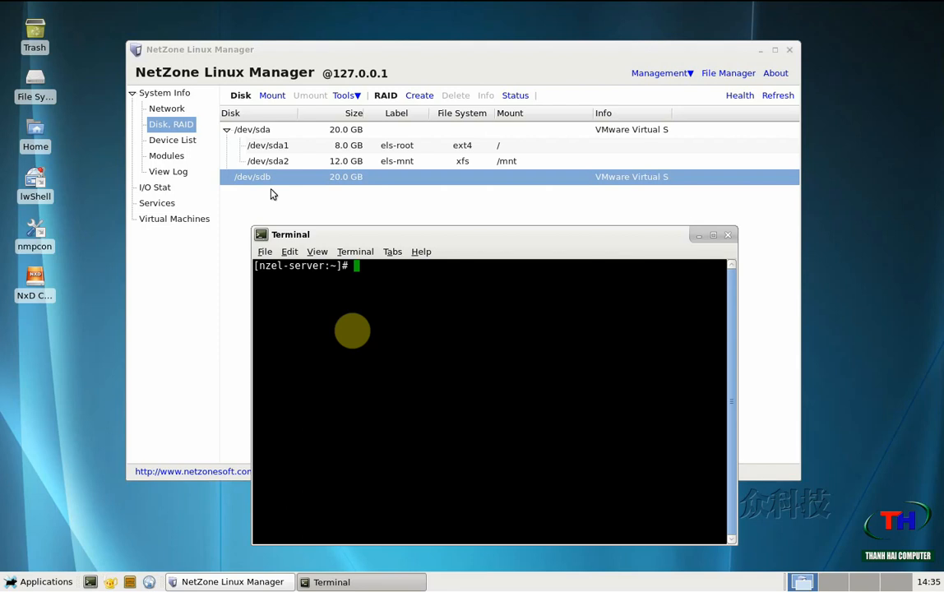
type("mkfs.ext4 /dev")
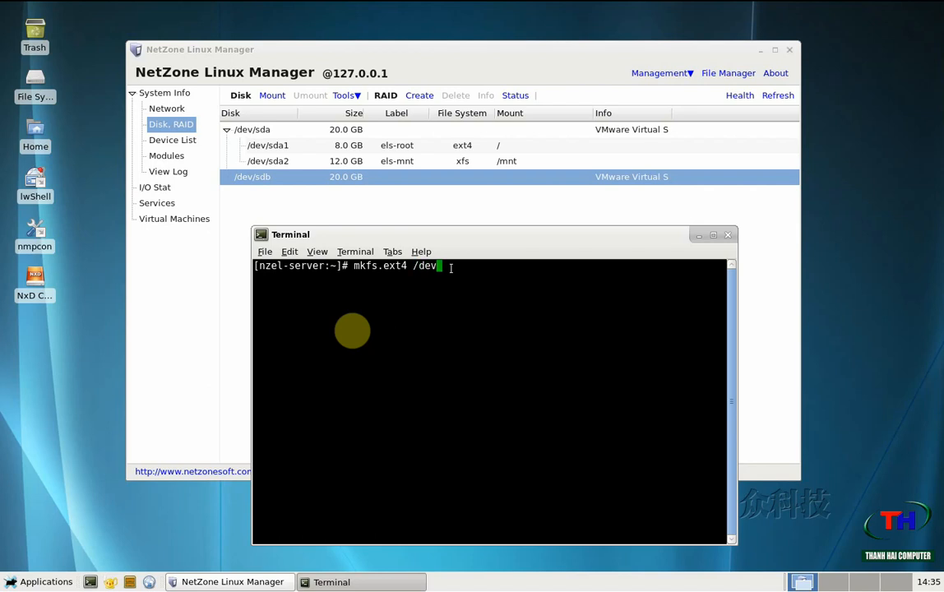
type("/sdb")
key("Return")
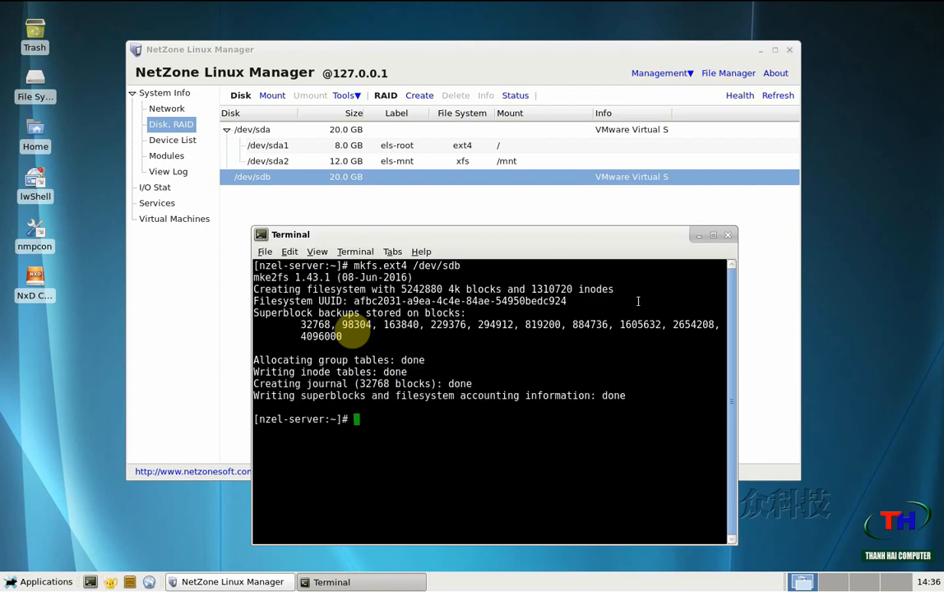
- Return to NetZone Linux Manager and refresh the disk list
left_click(565, 208)
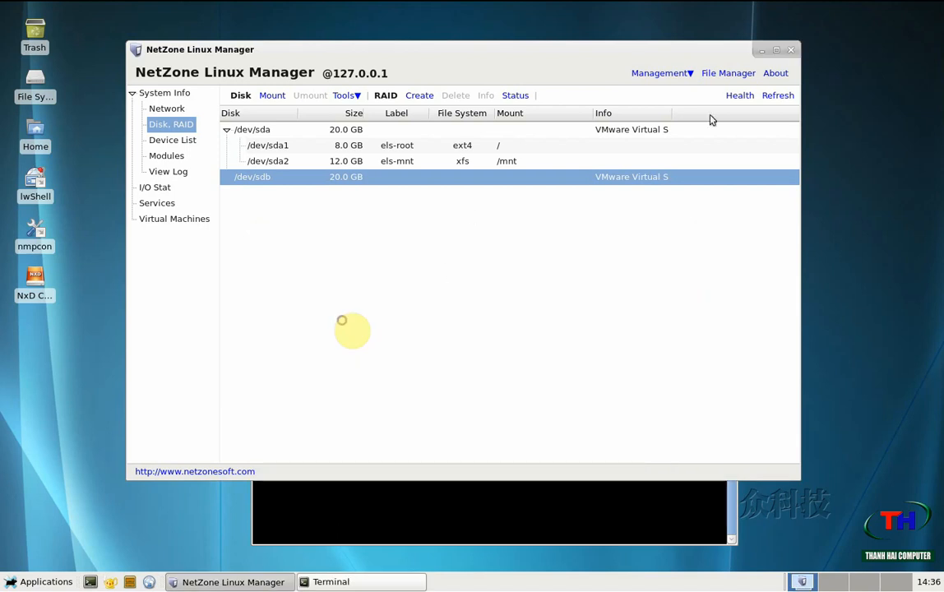
left_click(781, 96)
left_click_drag(338, 46, 382, 34)
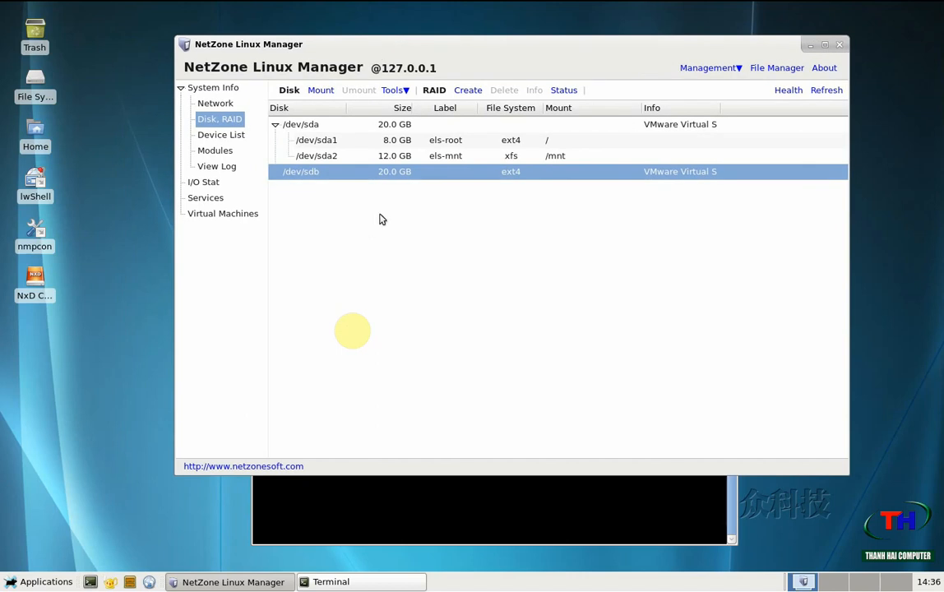
- Create a folder named WRITEBACK2 in the root of the file system using the file manager, then close the file manager
double_click(34, 78)
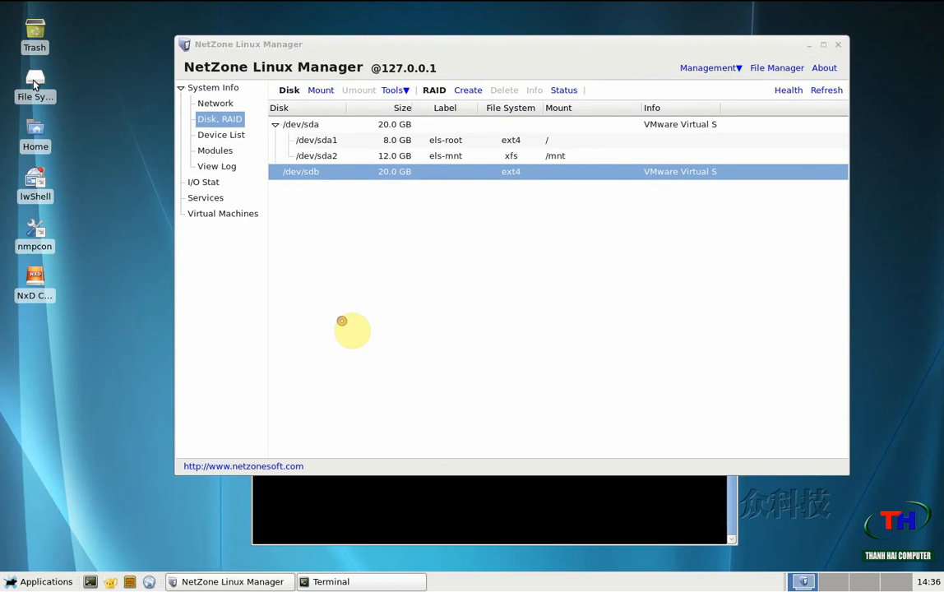
double_click(273, 10)
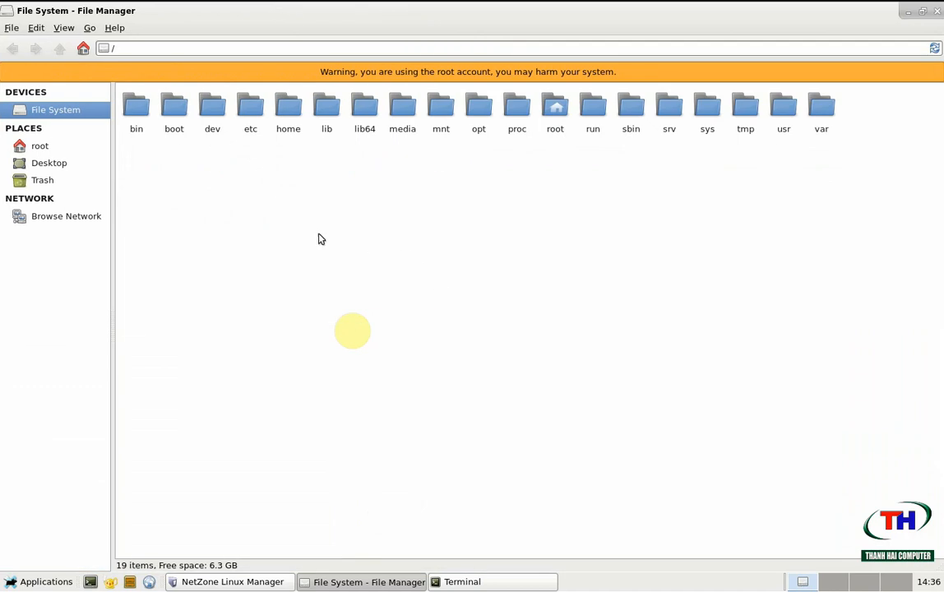
right_click(282, 211)
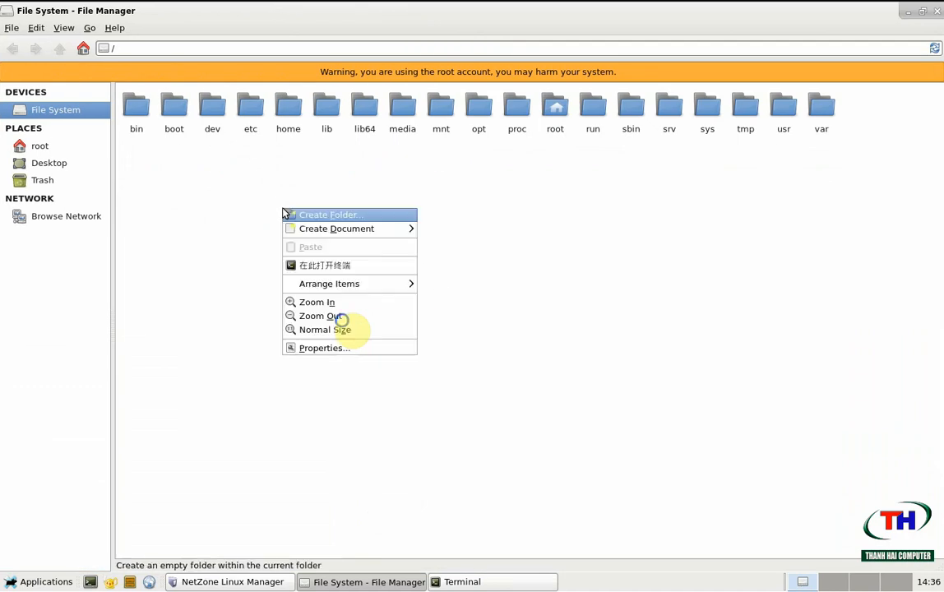
left_click(330, 217)
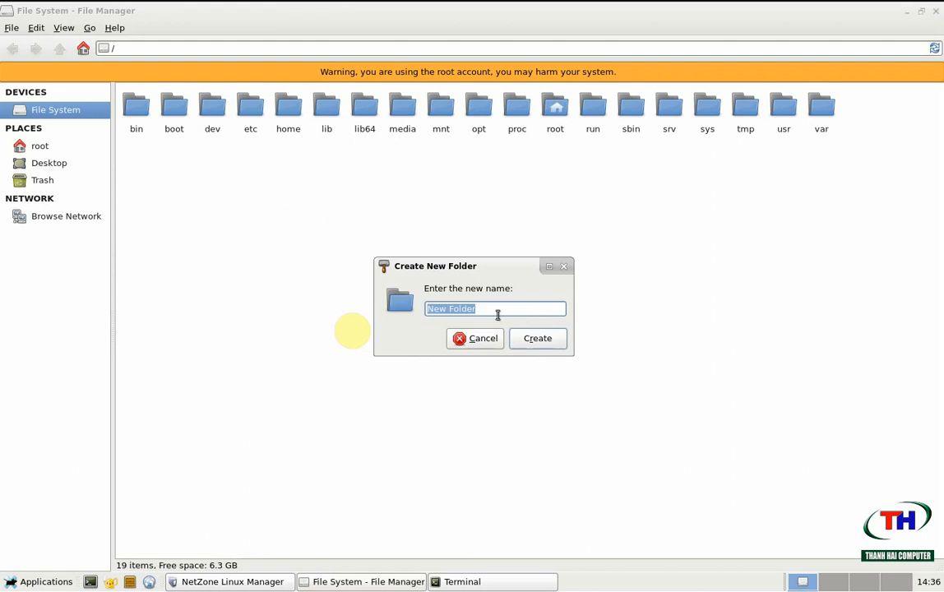
type("WRITEBACK2")
left_click(538, 339)
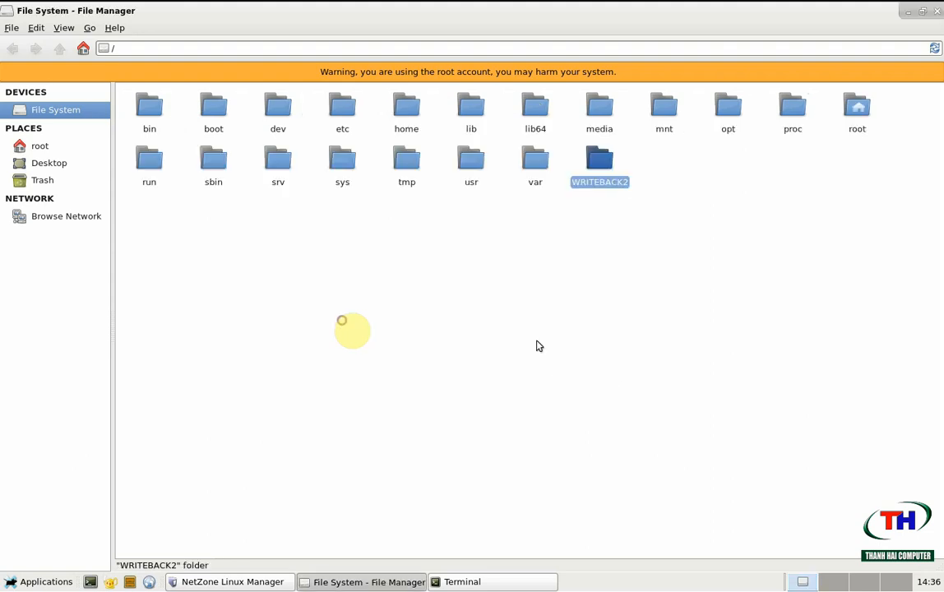
left_click(597, 215)
left_click(609, 171)
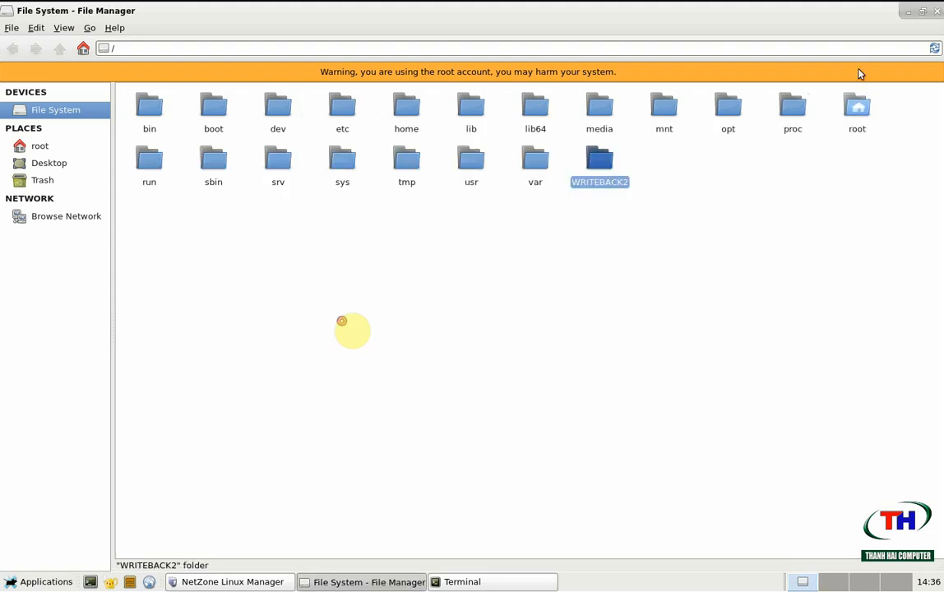
left_click(936, 15)
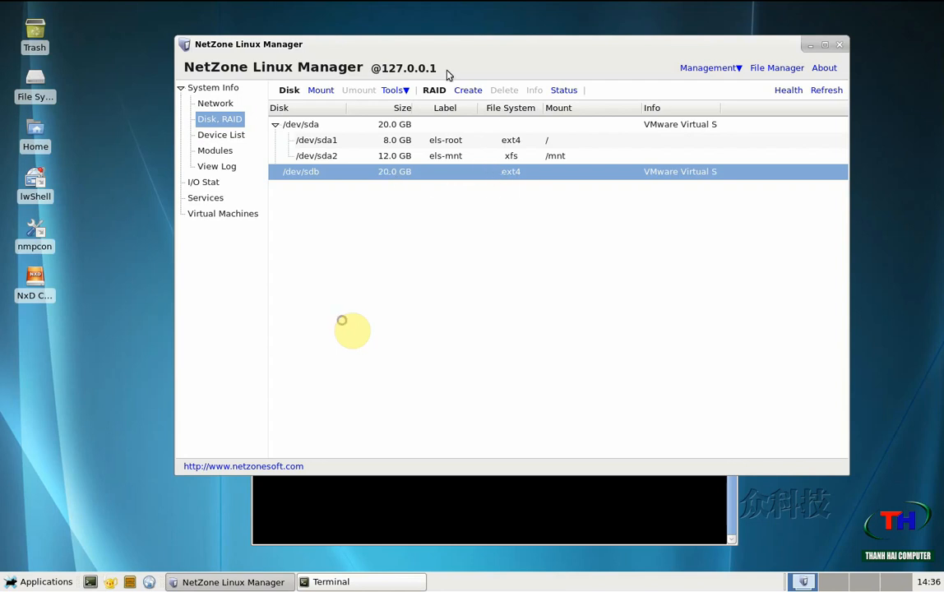
- Start mounting /dev/sdb and enable force formatting with the ext4 file system
left_click(320, 91)
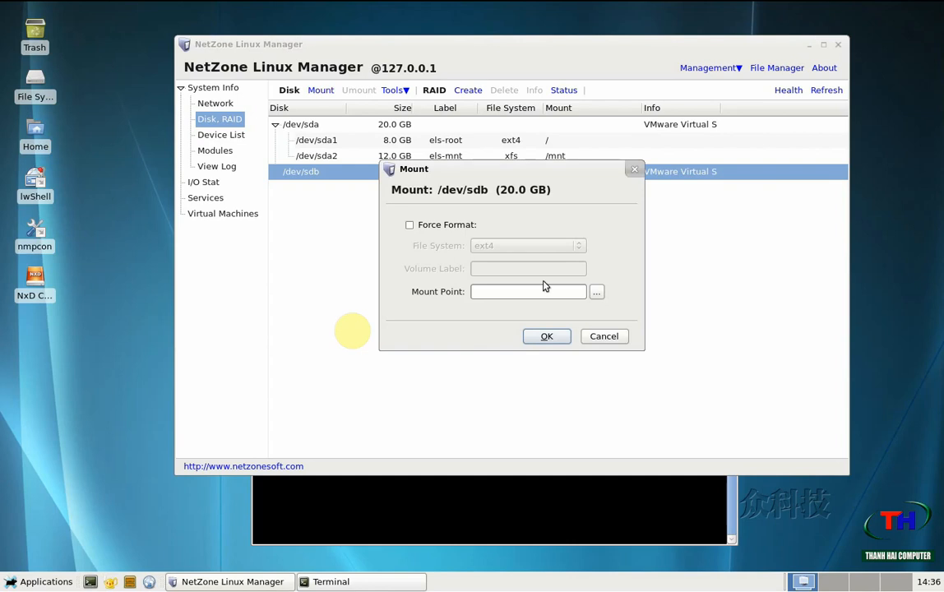
left_click(426, 231)
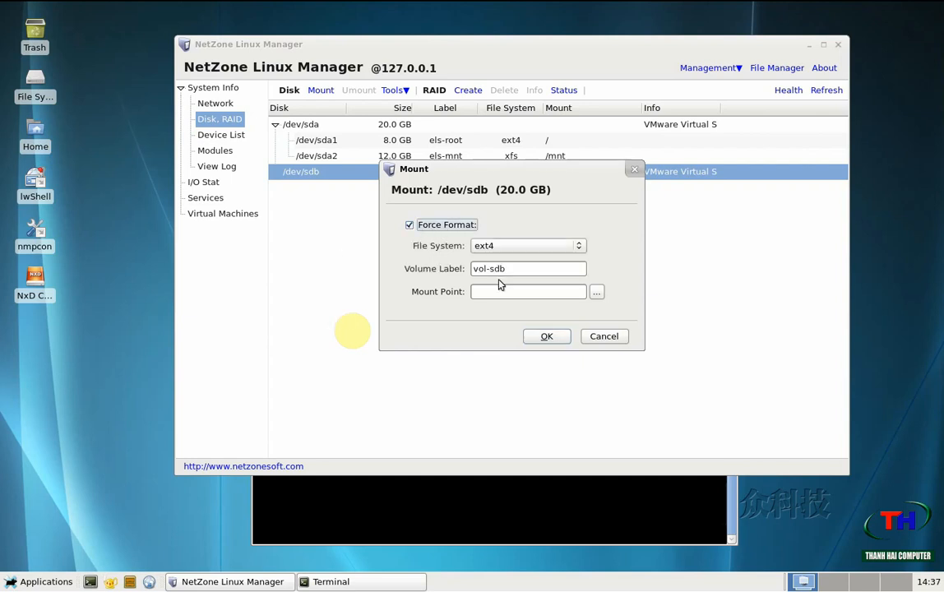
left_click(521, 246)
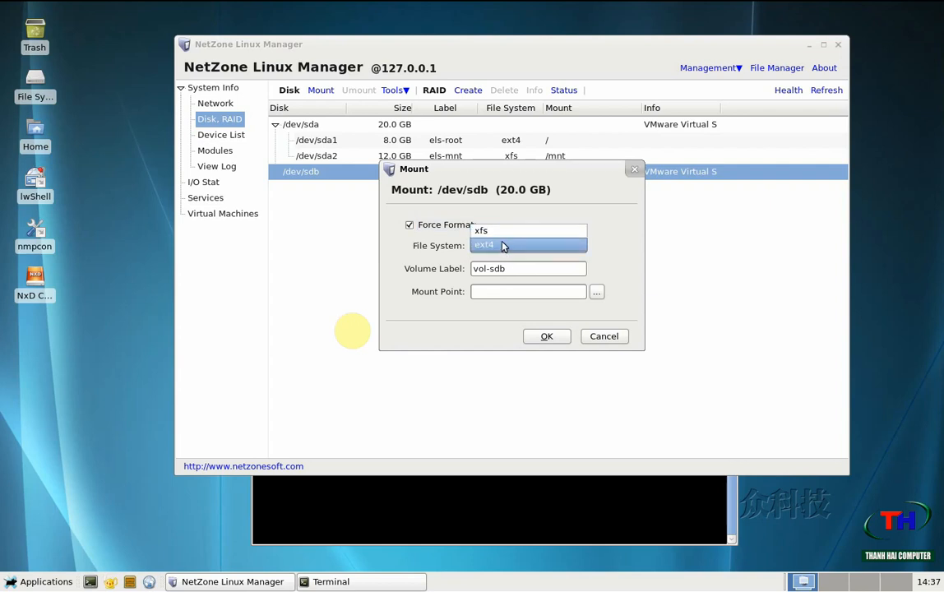
left_click(566, 174)
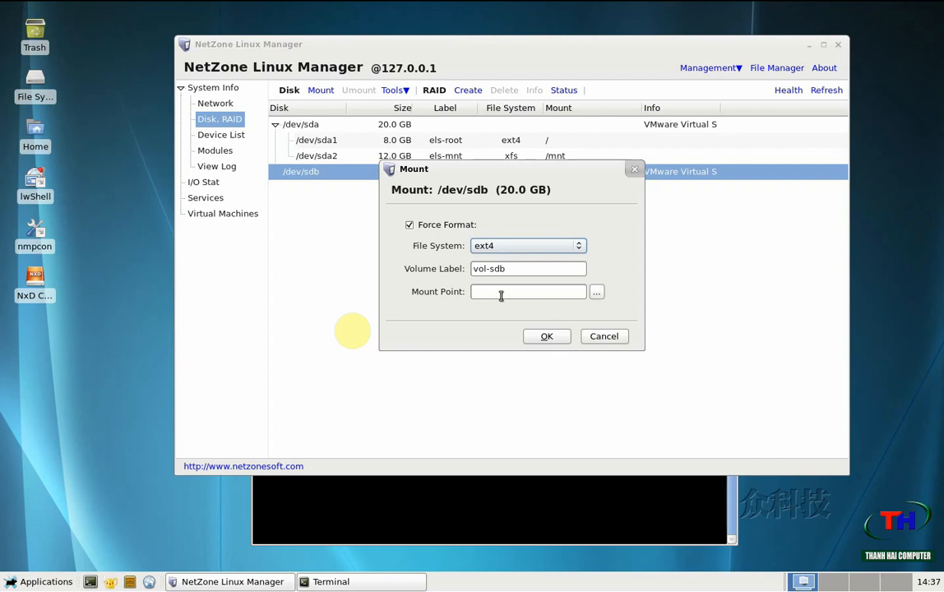
- Set the mount point of /dev/sdb to the /WRITEBACK2 directory
left_click(598, 295)
left_click(395, 163)
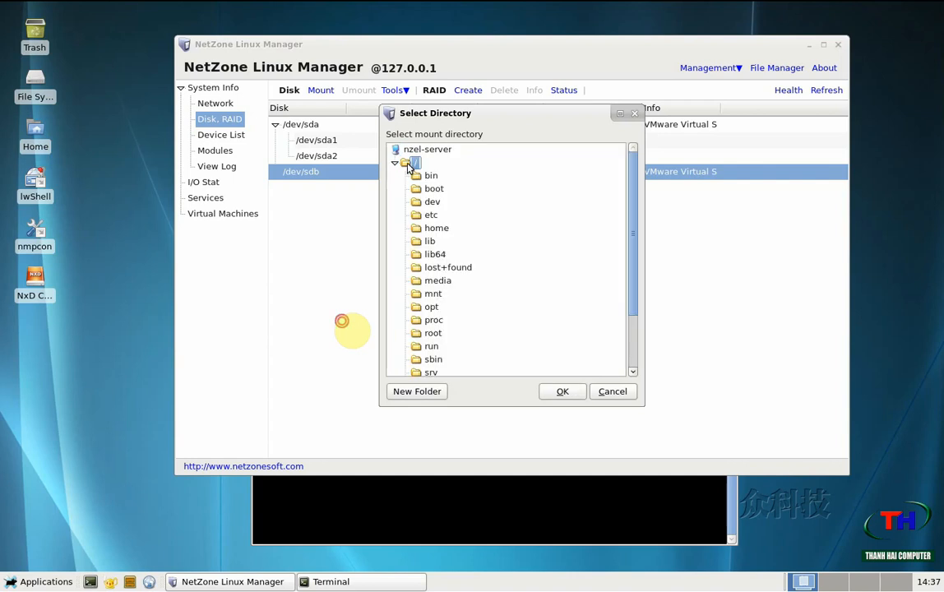
scroll(457, 317, "down", 3)
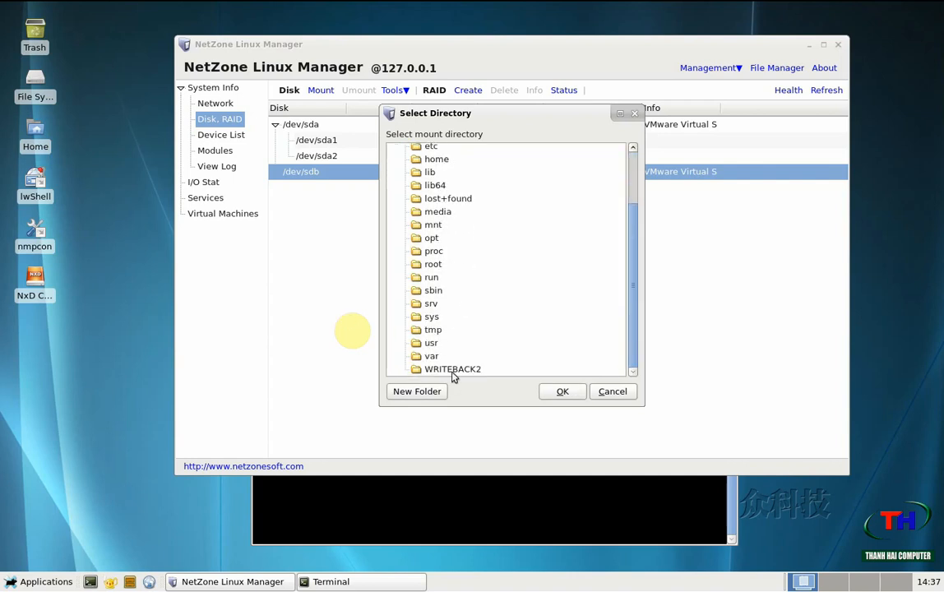
left_click(444, 373)
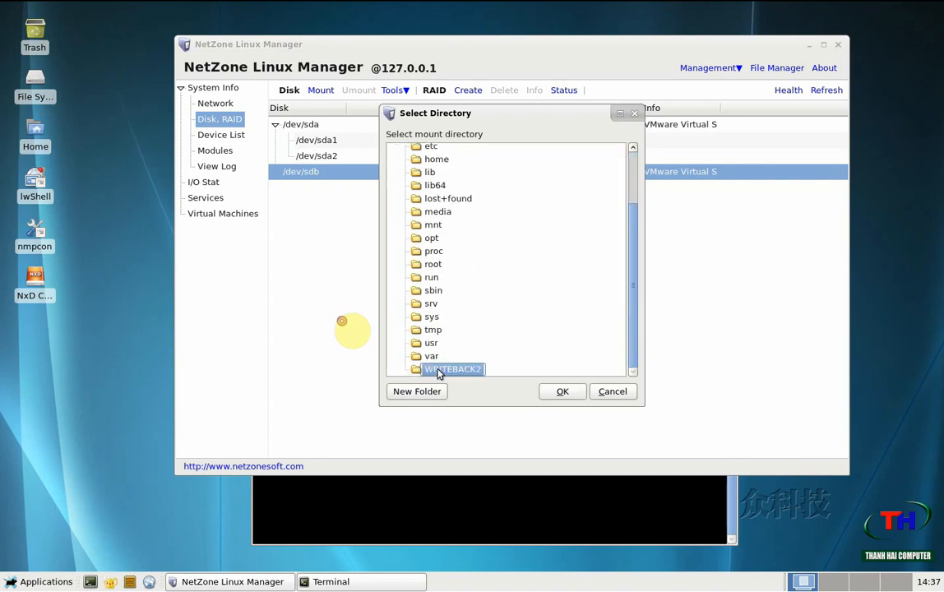
left_click(564, 392)
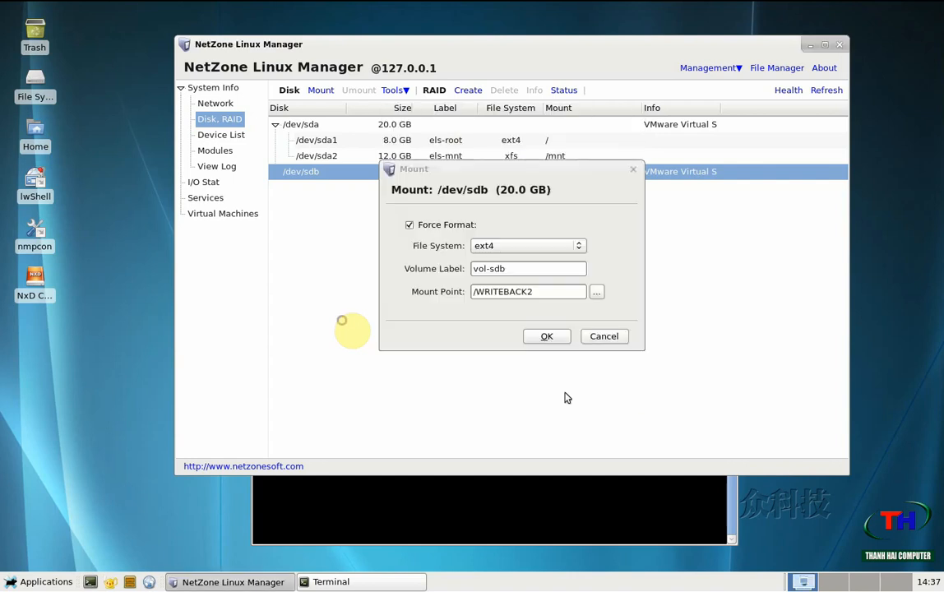
- Format and mount /dev/sdb with the chosen settings, accept the data loss, and select the new /dev/sdb1 partition
left_click(547, 337)
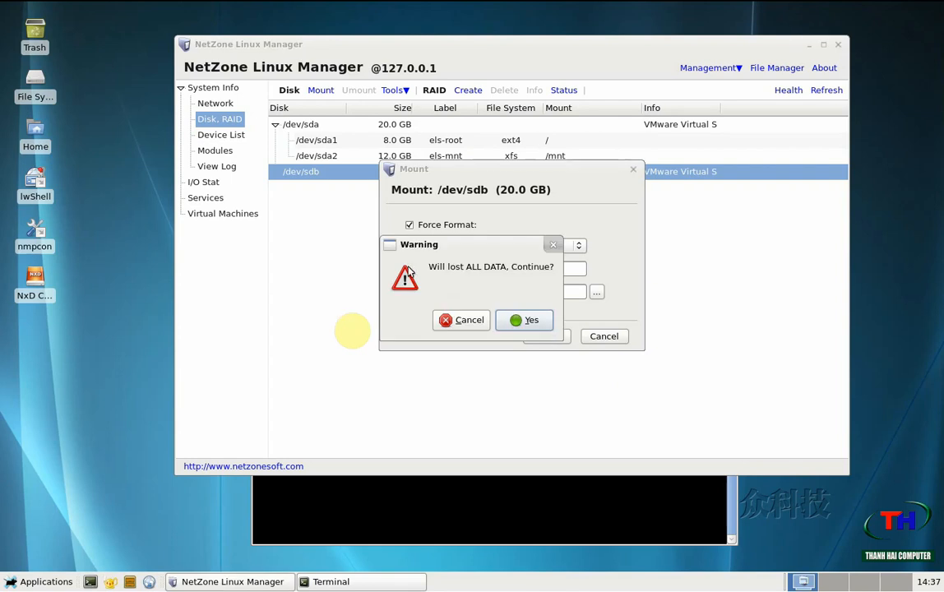
left_click(535, 324)
left_click(533, 321)
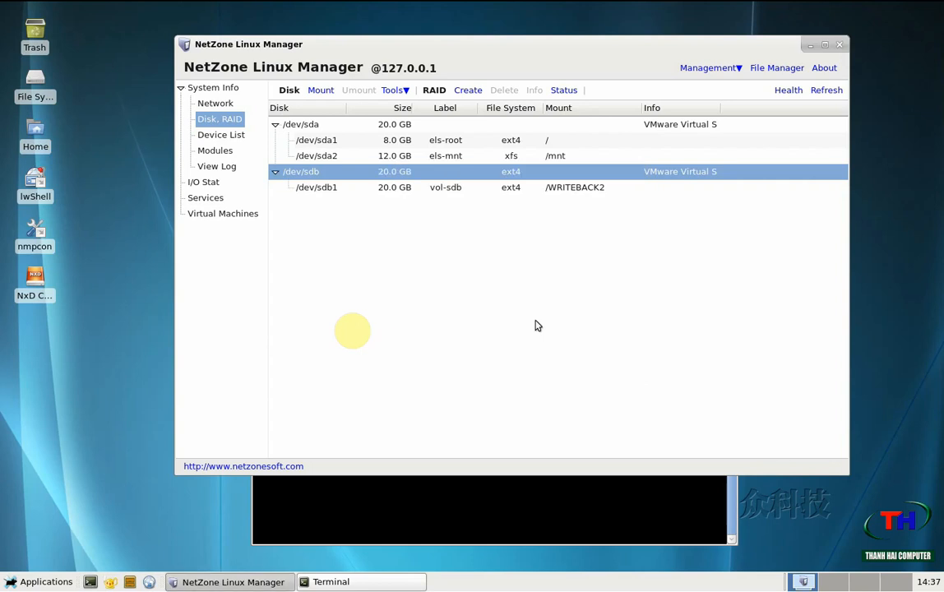
left_click(316, 188)
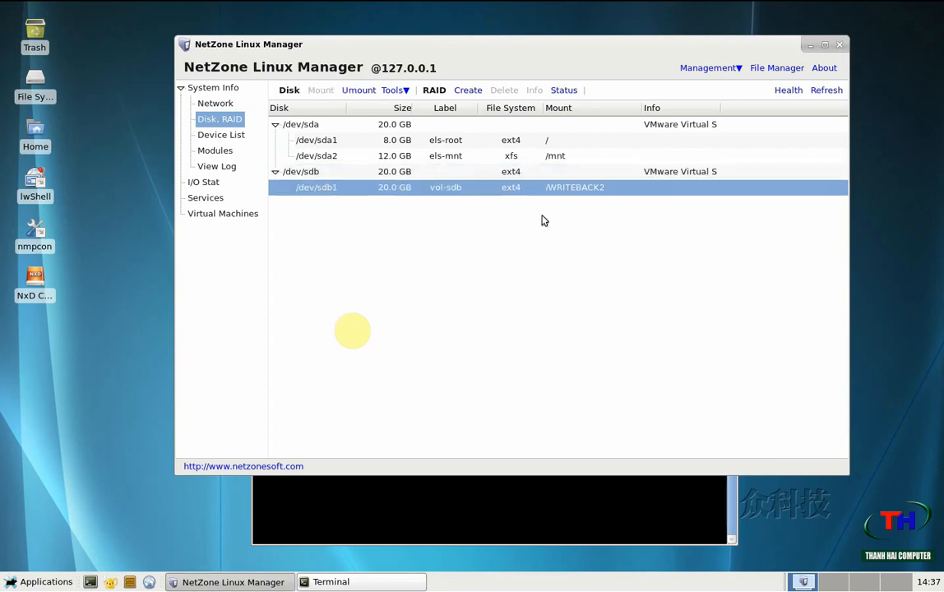
- Close NetZone Linux Manager and the terminal window
left_click_drag(569, 48, 557, 48)
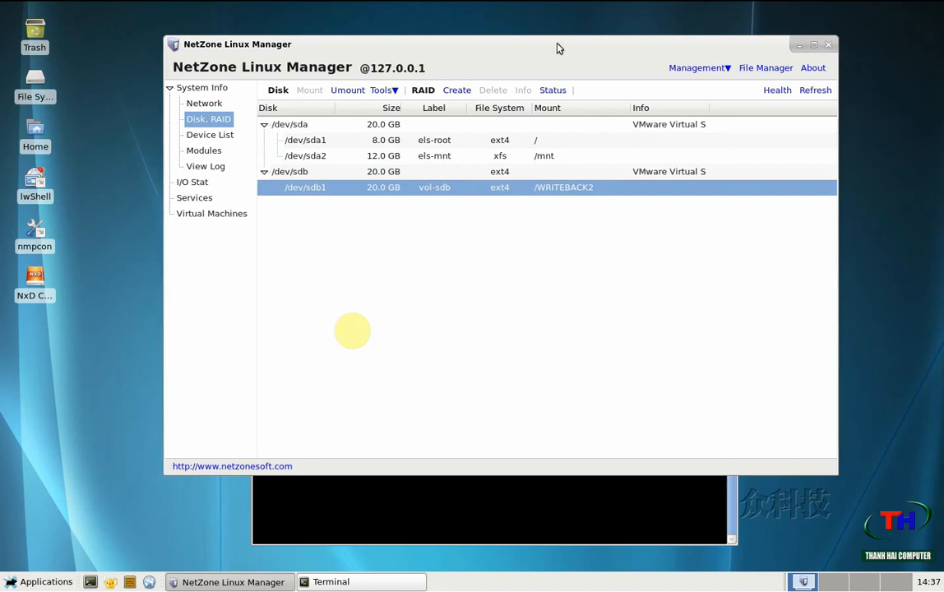
left_click(828, 45)
left_click_drag(406, 317, 344, 239)
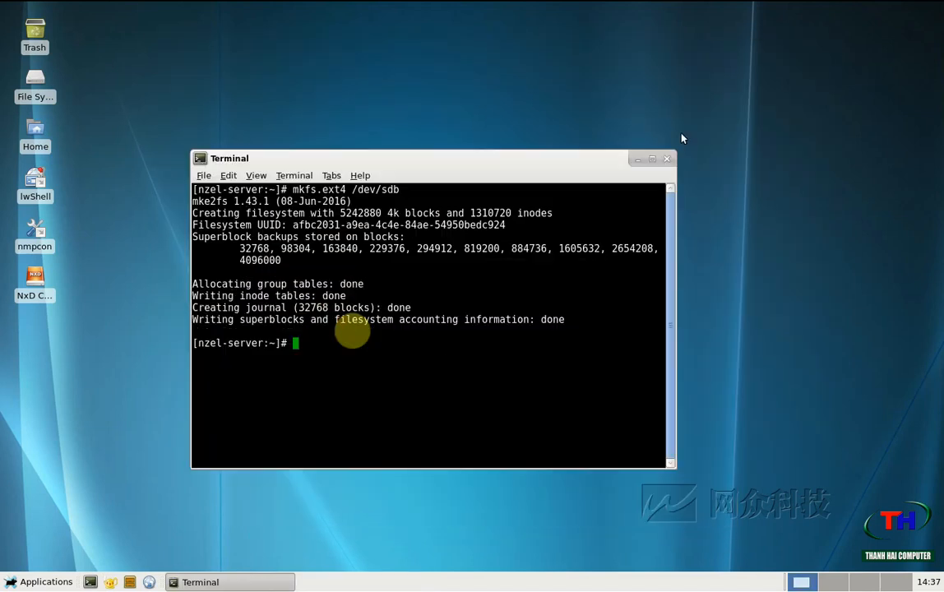
left_click(666, 158)
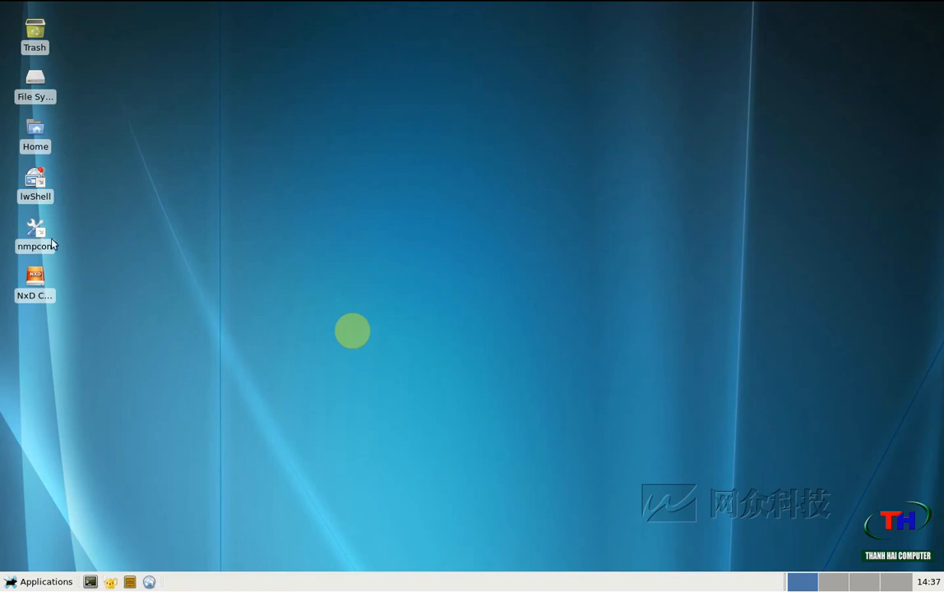
- Open the NxD console from the desktop, log in with Local Login, and maximize the NxD 8 Boot Manager window
left_click(28, 295)
double_click(32, 287)
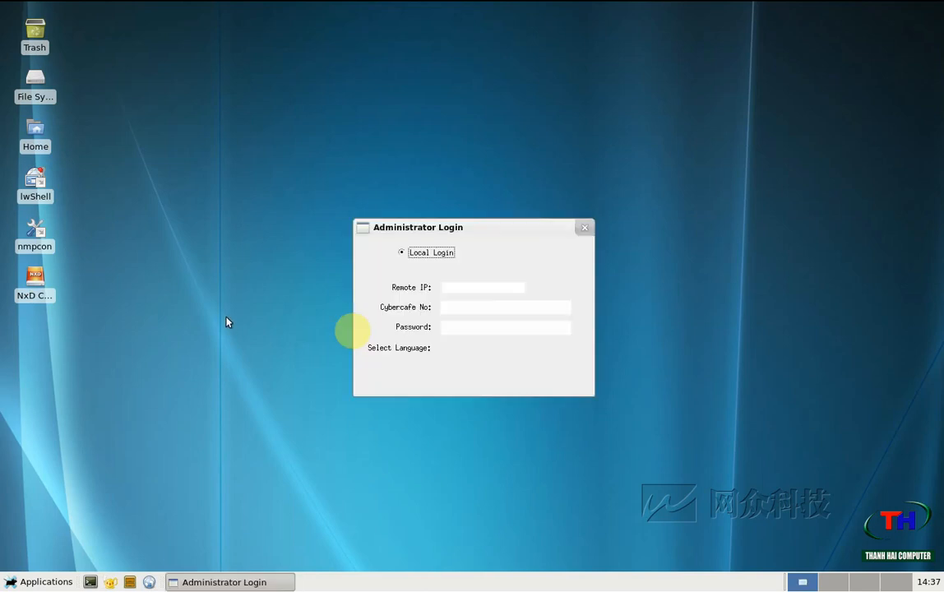
left_click(416, 330)
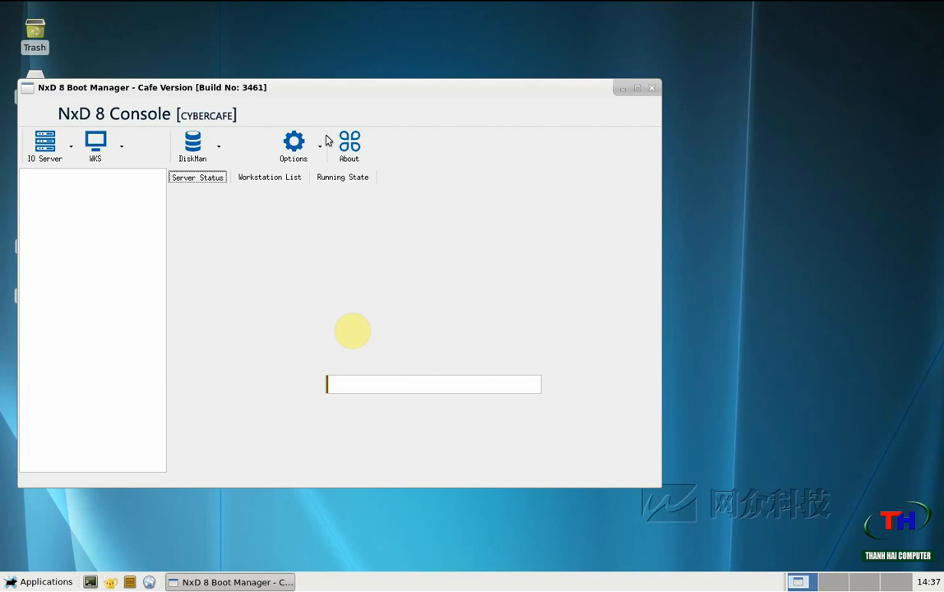
left_click(637, 89)
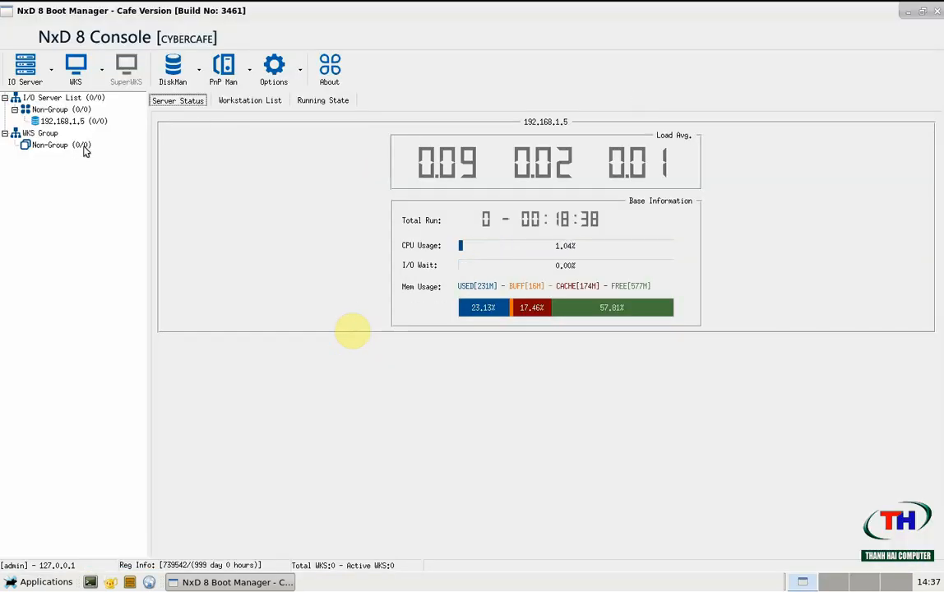
- Open the IO options of server 192.168.1.5 and remove /mnt/nxp/wks from the WKS Root list
left_click(57, 120)
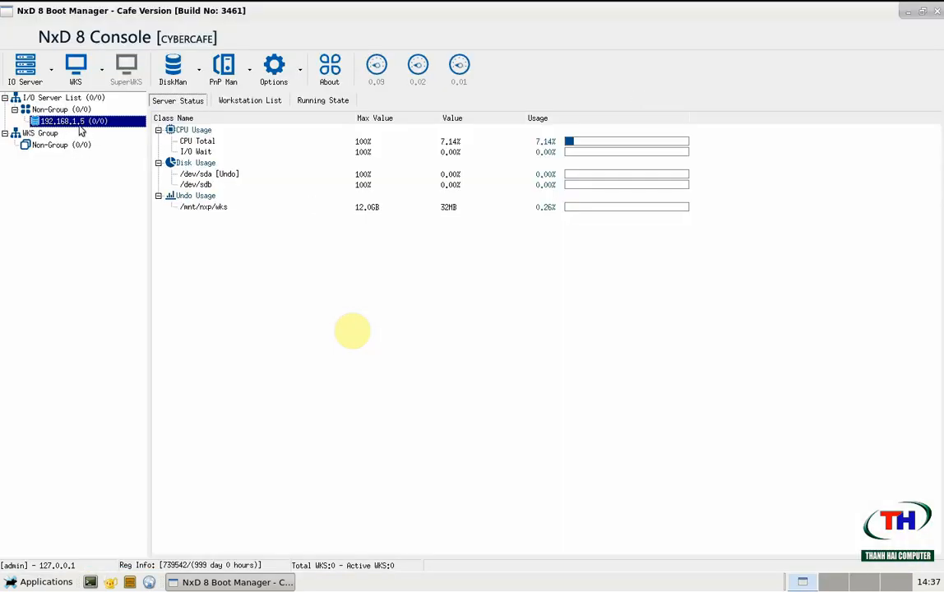
left_click(200, 69)
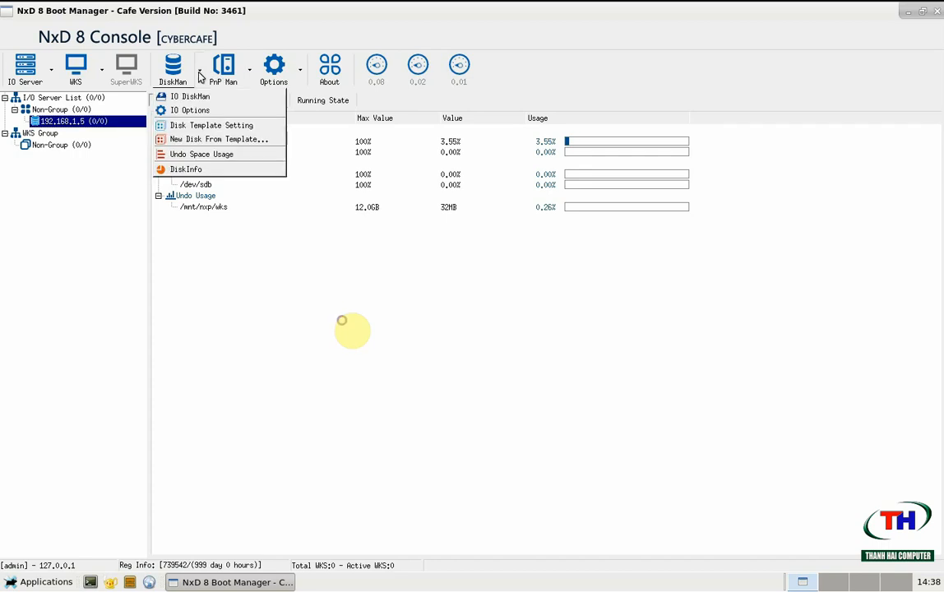
left_click(214, 112)
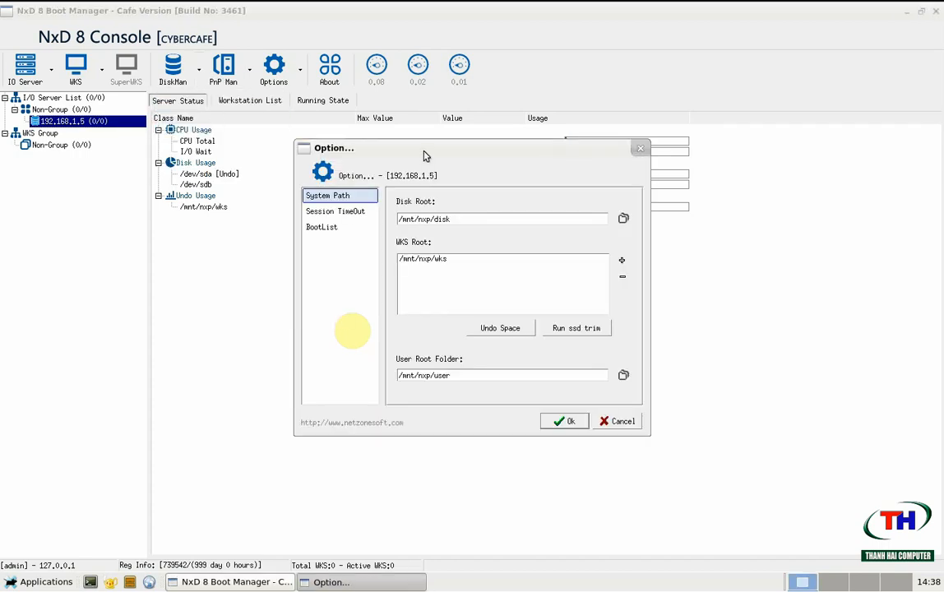
left_click_drag(423, 155, 537, 91)
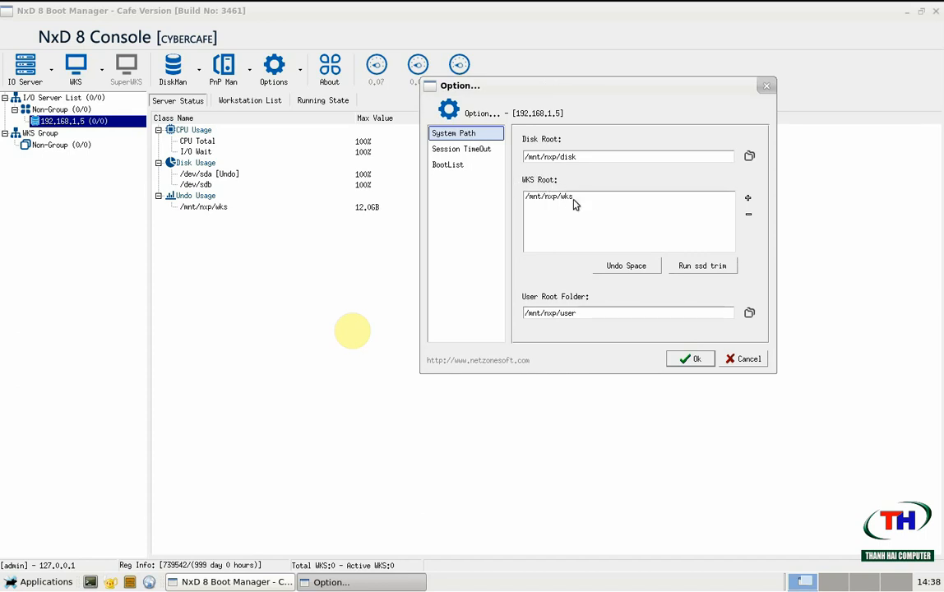
left_click(597, 199)
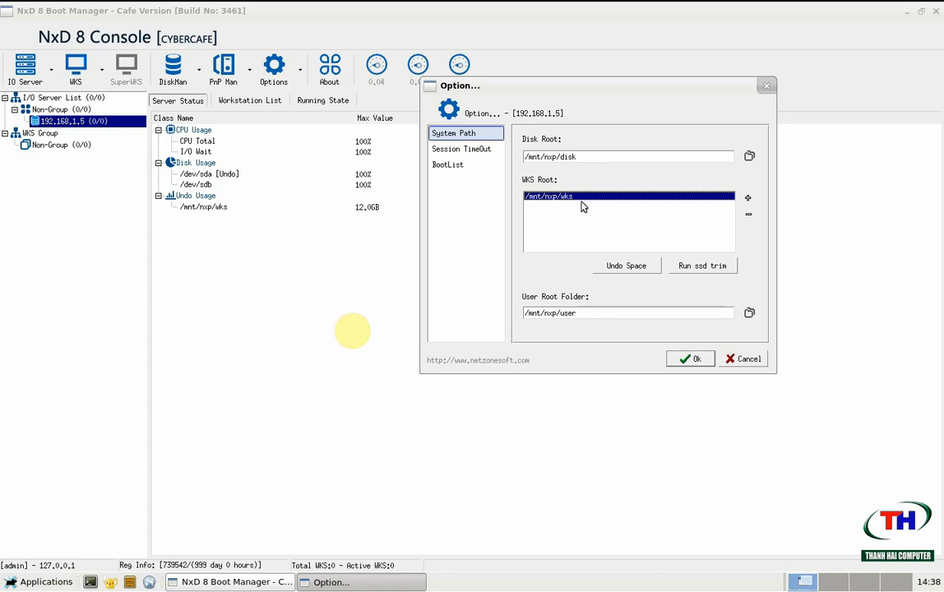
left_click(749, 216)
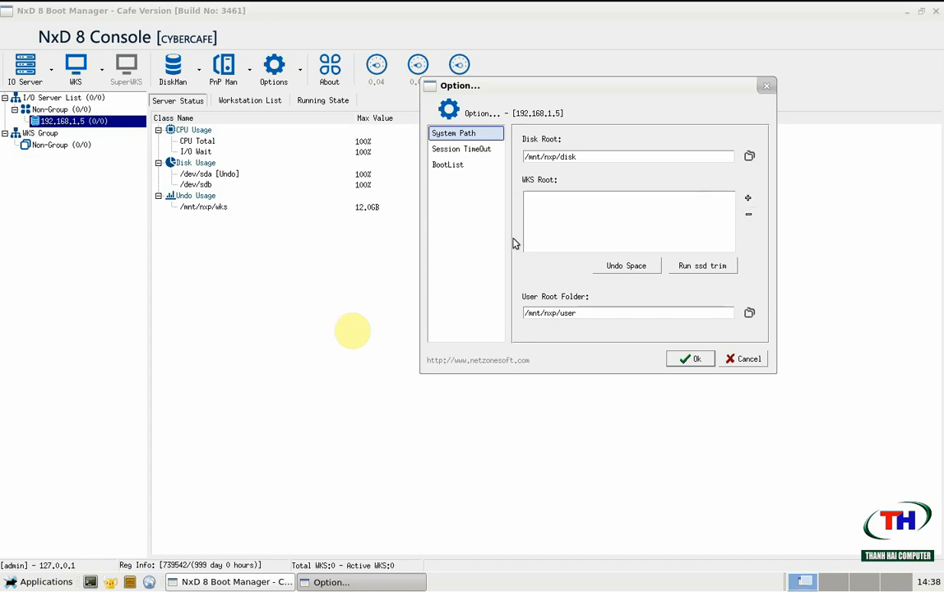
- Add the /WRITEBACK2 folder to the WKS Root list as the undo path and save the IO options
left_click(749, 201)
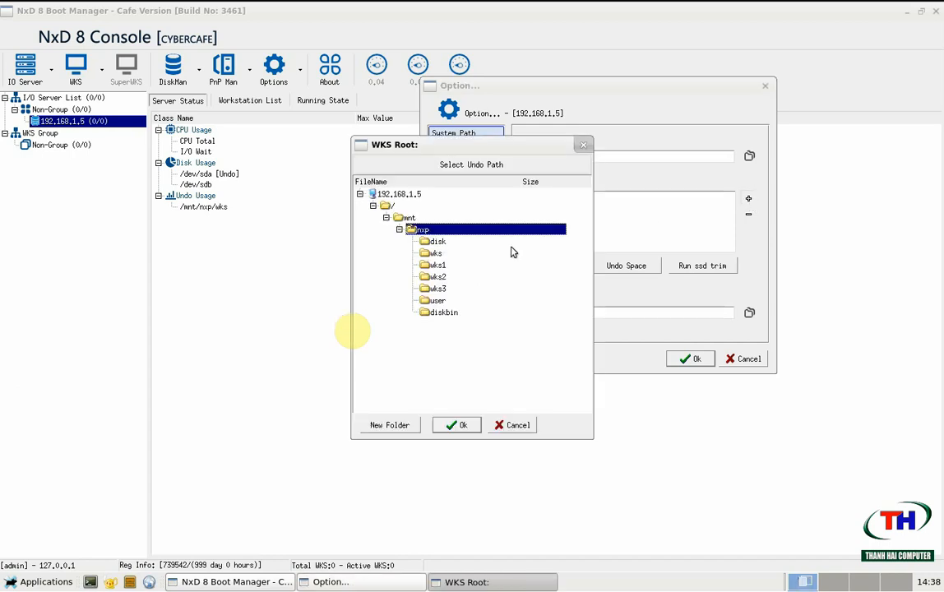
left_click(383, 206)
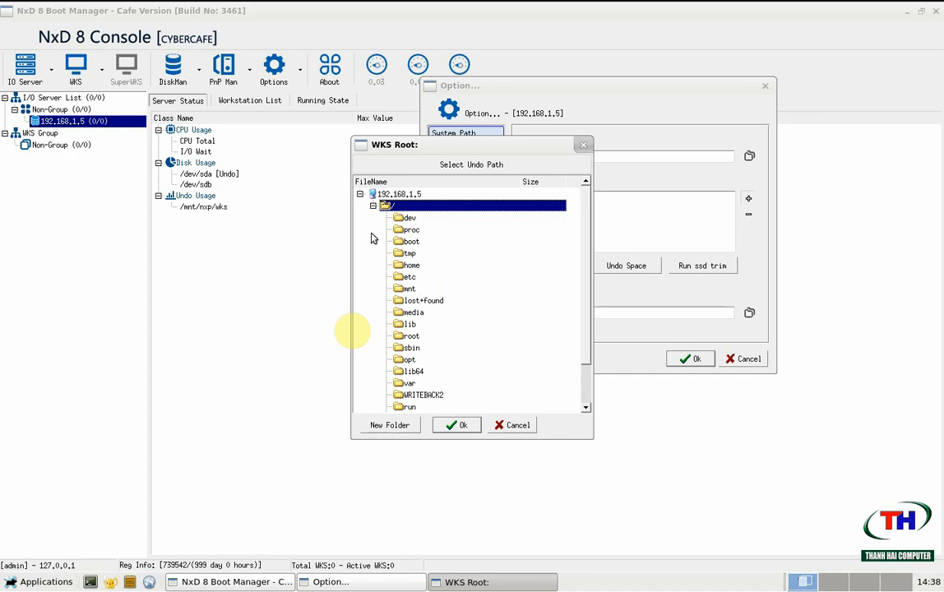
left_click(430, 396)
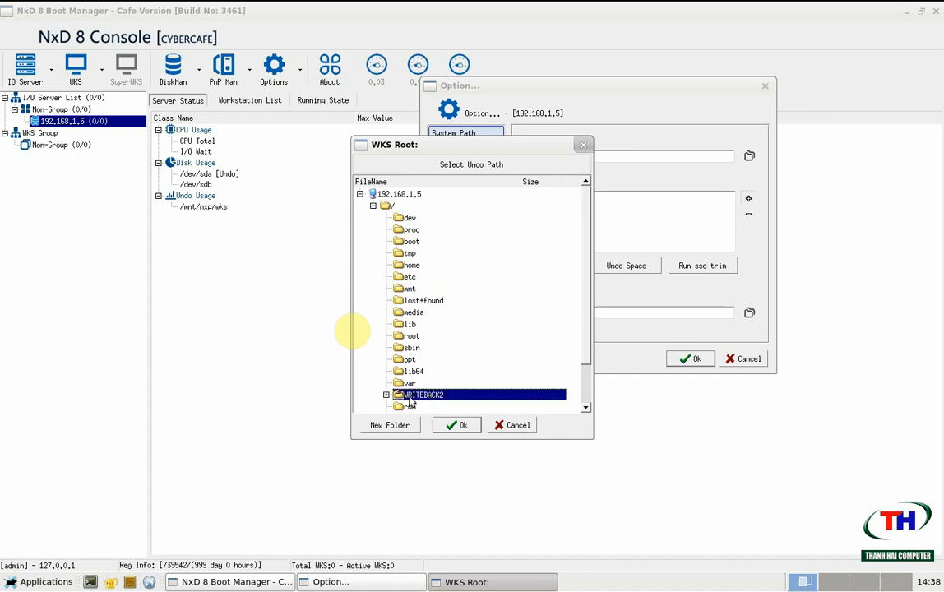
left_click(431, 397)
left_click(455, 426)
left_click(556, 196)
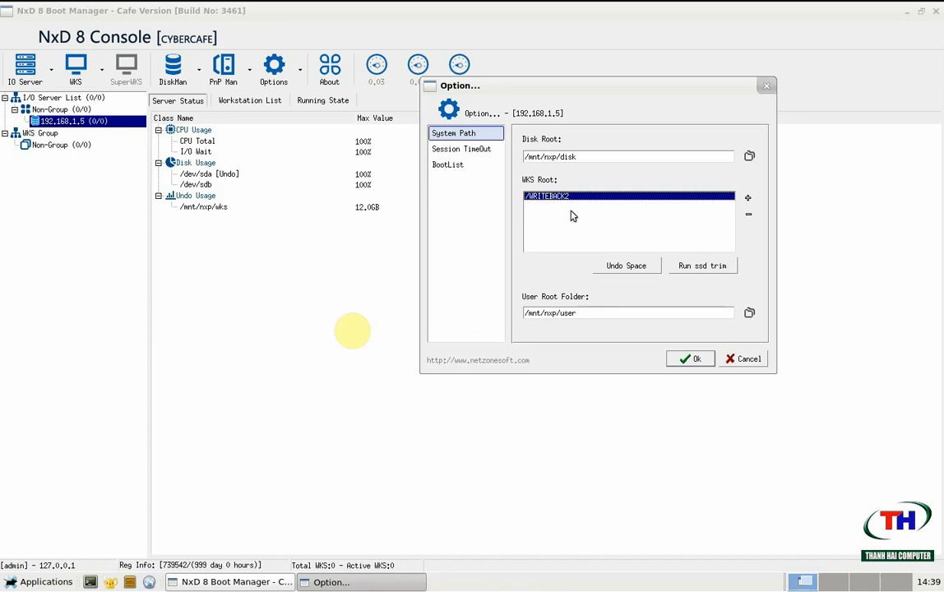
left_click(695, 359)
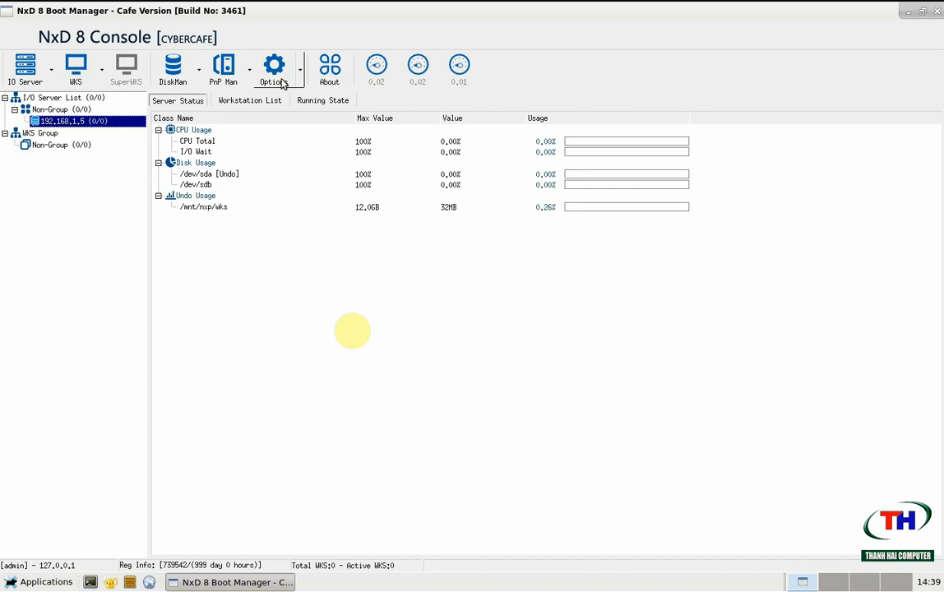
left_click(196, 74)
left_click(197, 93)
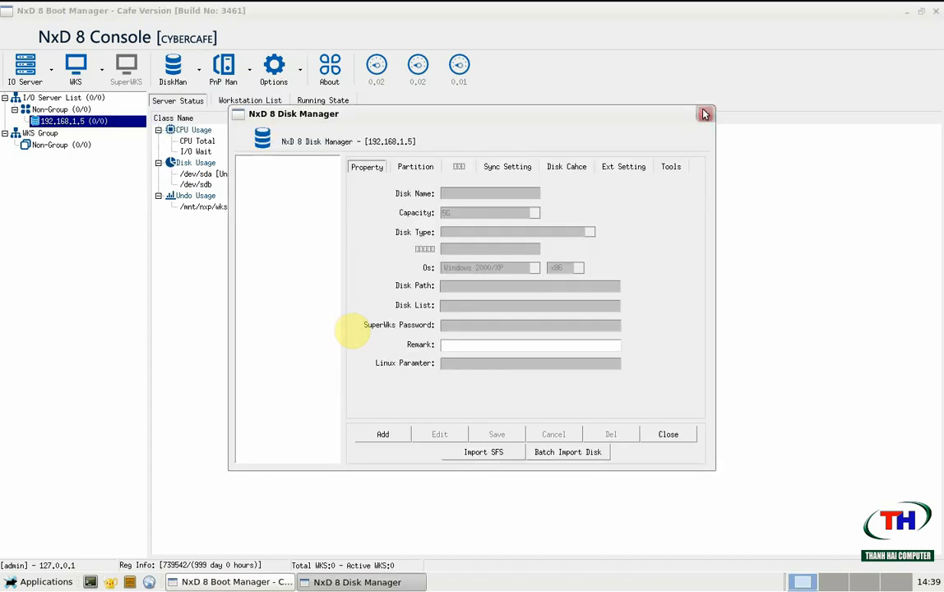
left_click(704, 114)
- Reopen the server's IO options and add /mnt/nxp/wks as a second WKS Root path
left_click(198, 71)
left_click(191, 106)
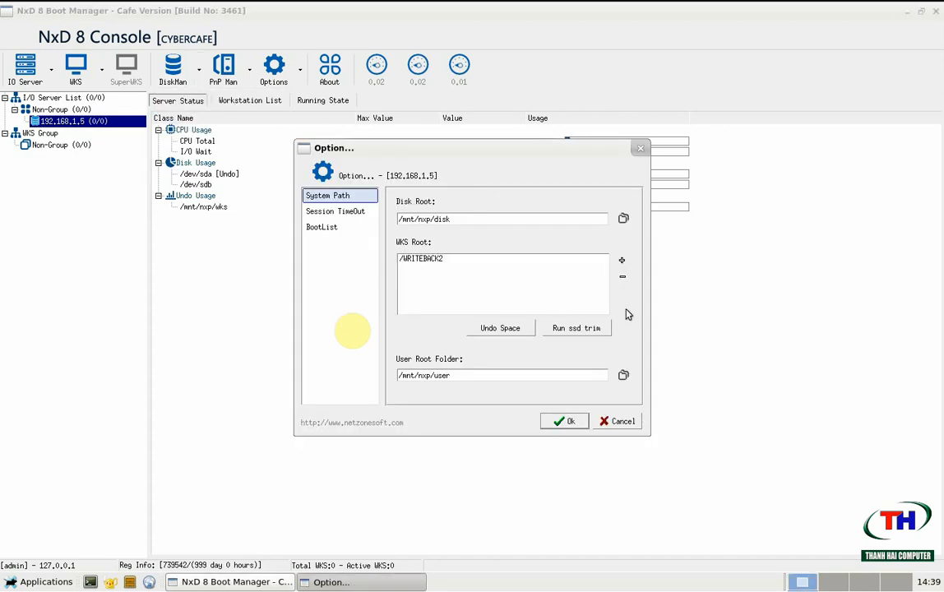
left_click(622, 261)
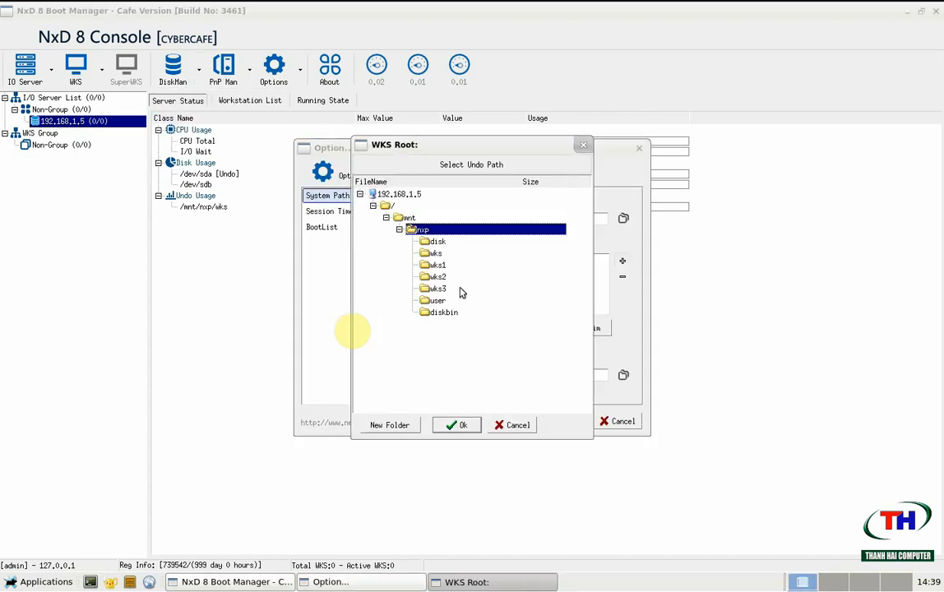
left_click(437, 253)
left_click(456, 425)
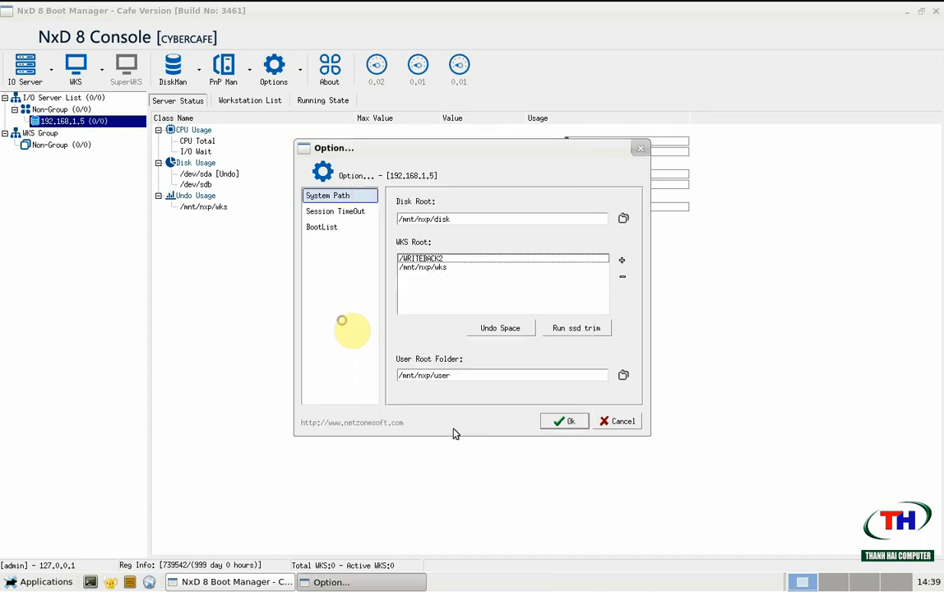
left_click(452, 267)
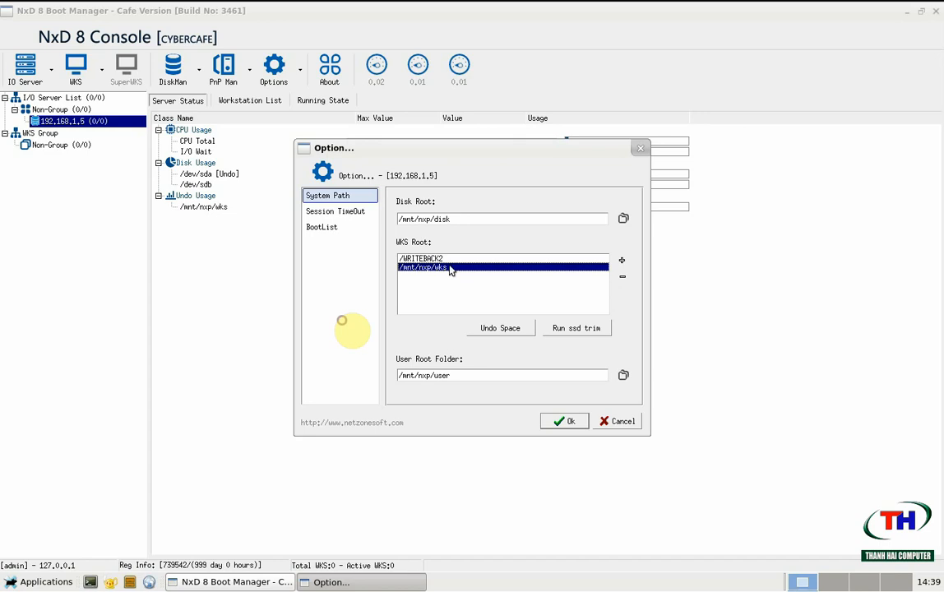
key("Up")
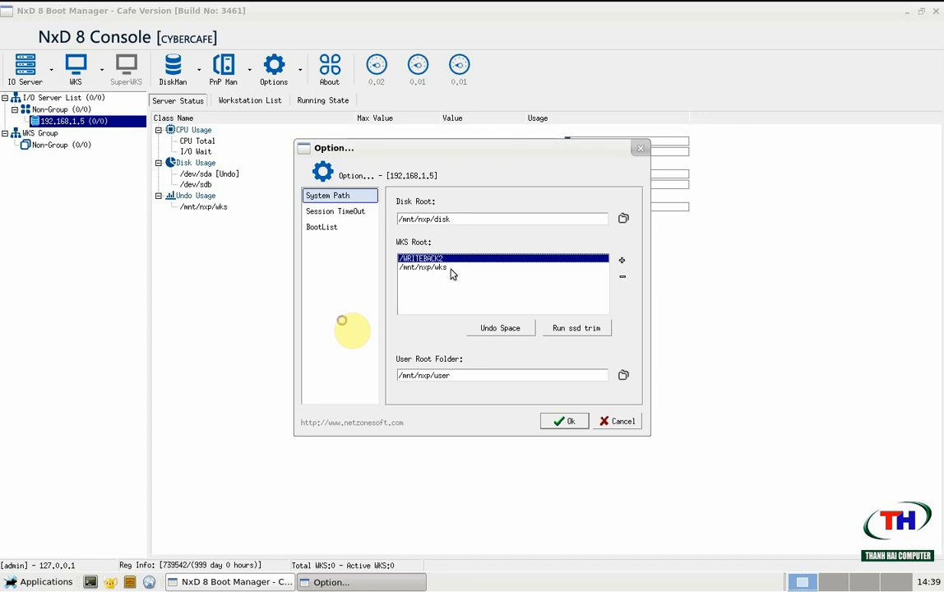
- Remove the second path, /mnt/nxp/wks, from the WKS Root list and save the IO options
left_click(450, 269)
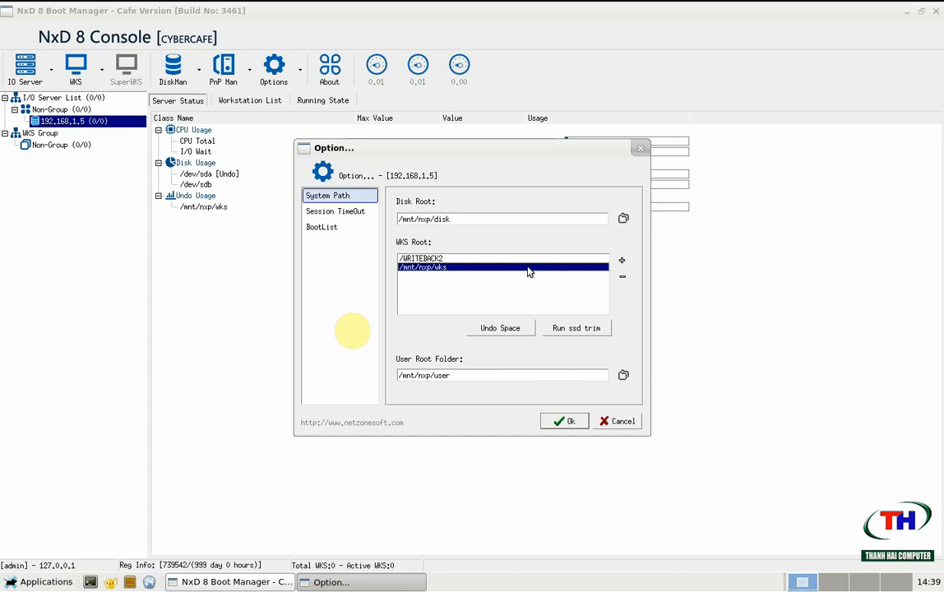
left_click(622, 278)
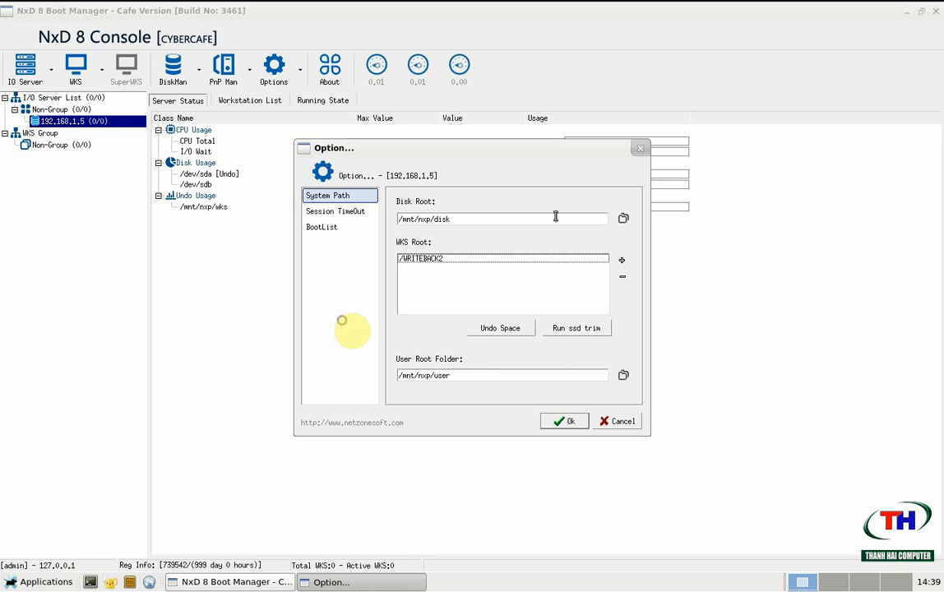
left_click(569, 423)
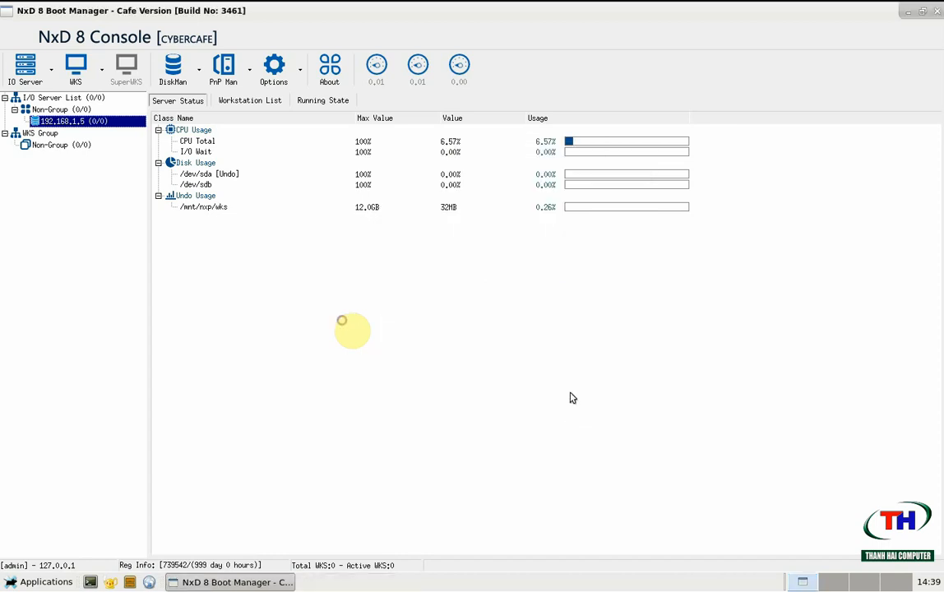